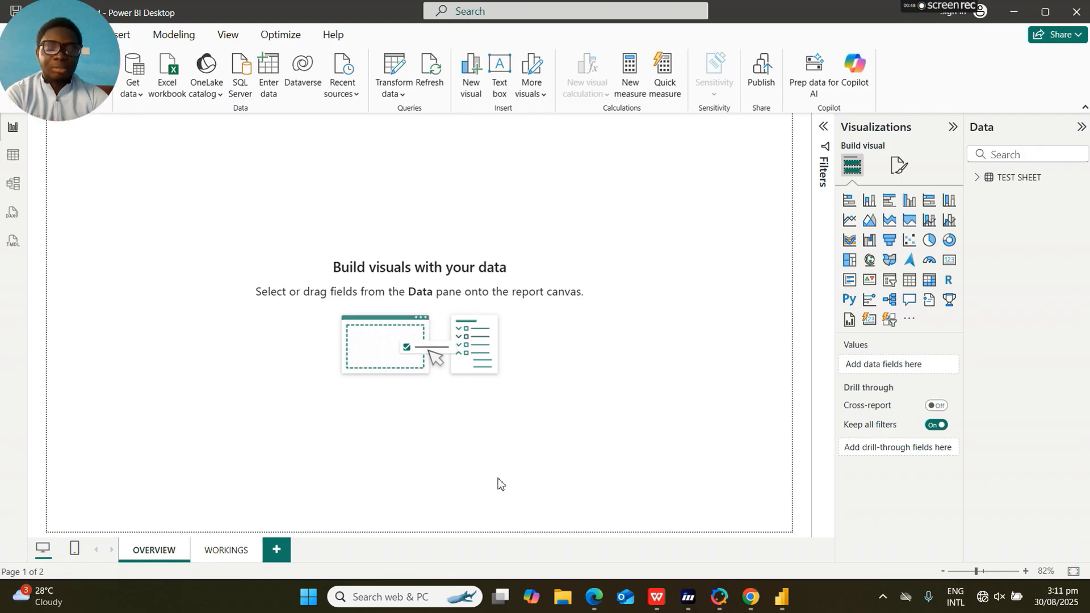
left_click(404, 493)
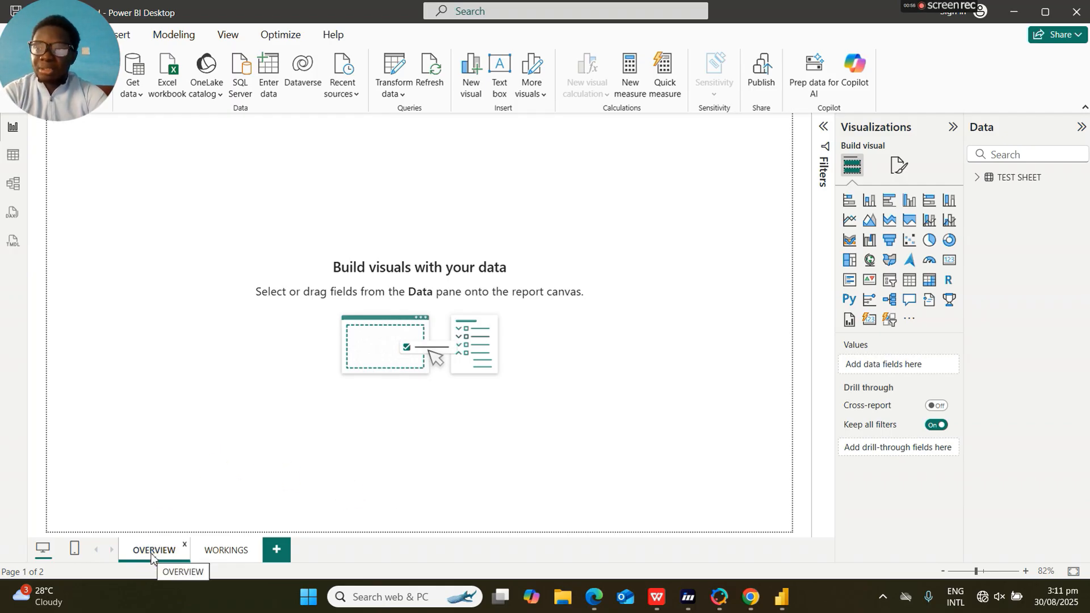
left_click(225, 551)
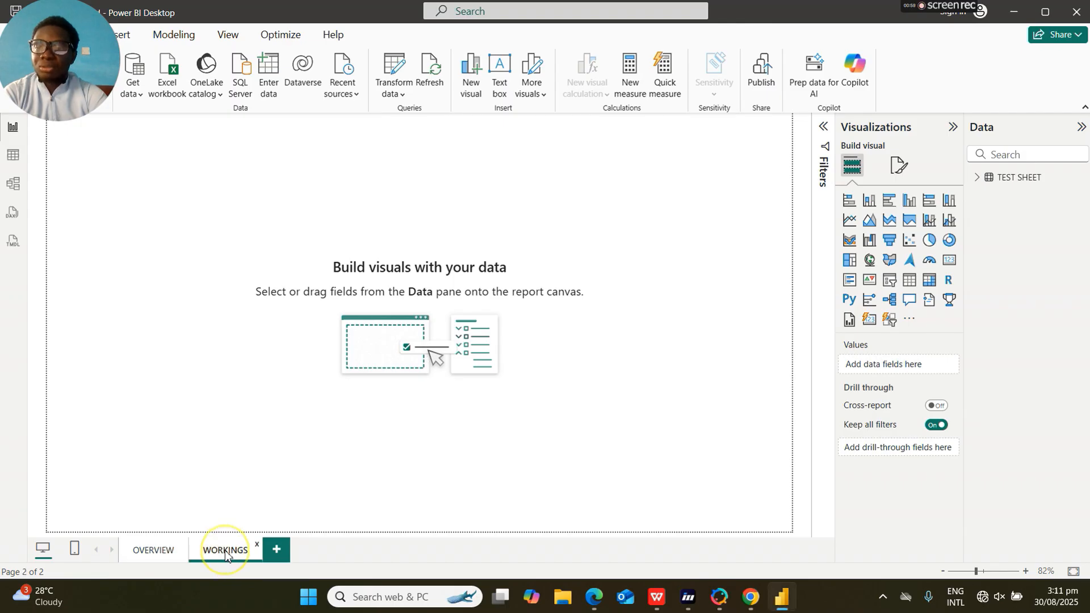
left_click(150, 552)
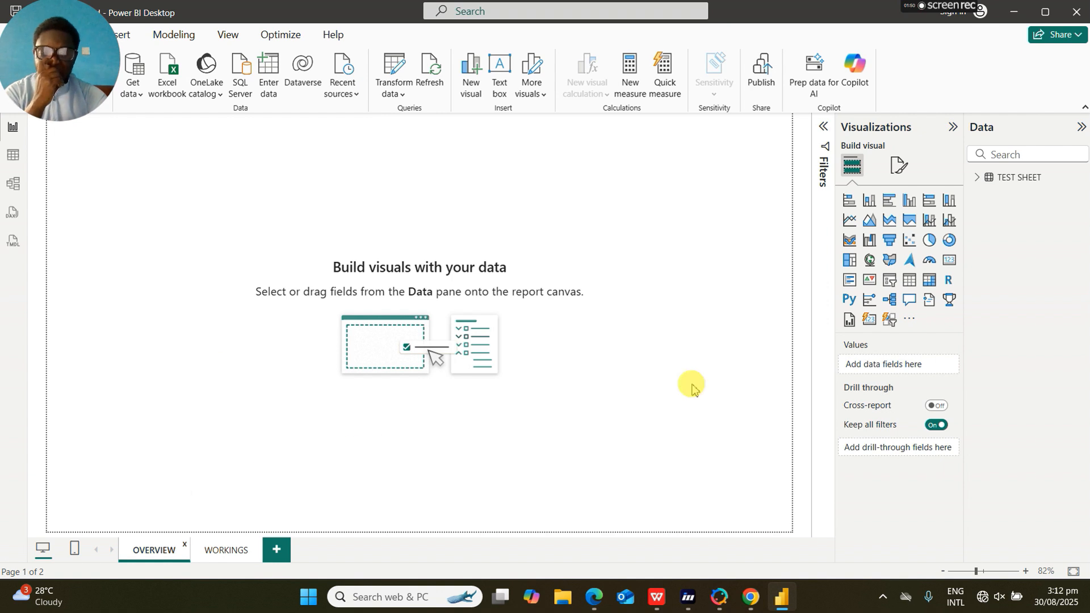
- Create a clustered bar chart of the sum of YEAR by MONTH from TEST SHEET on the OVERVIEW page
left_click(978, 179)
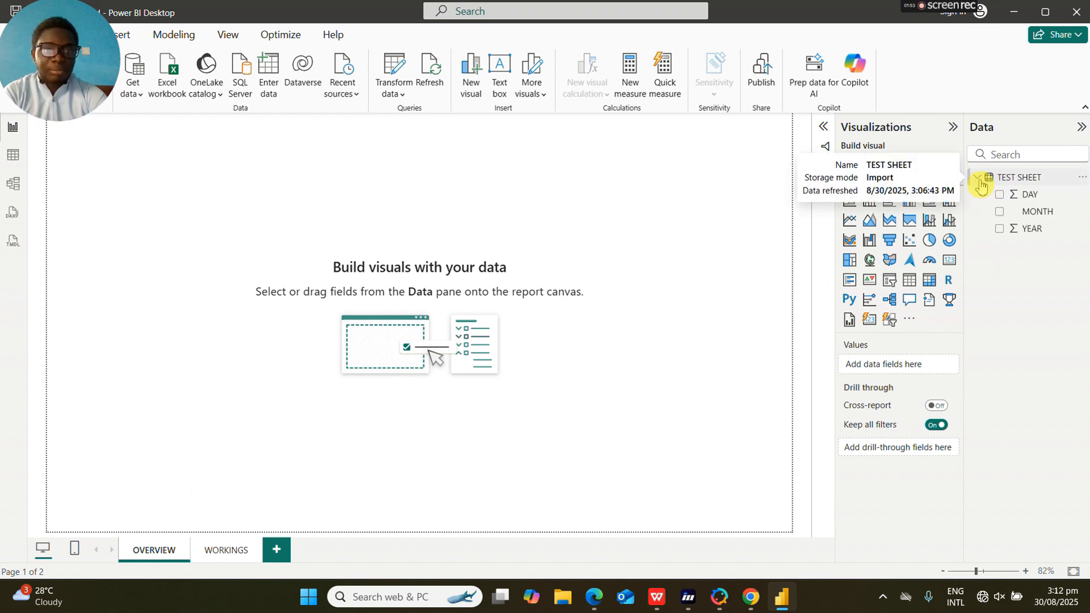
left_click(1001, 212)
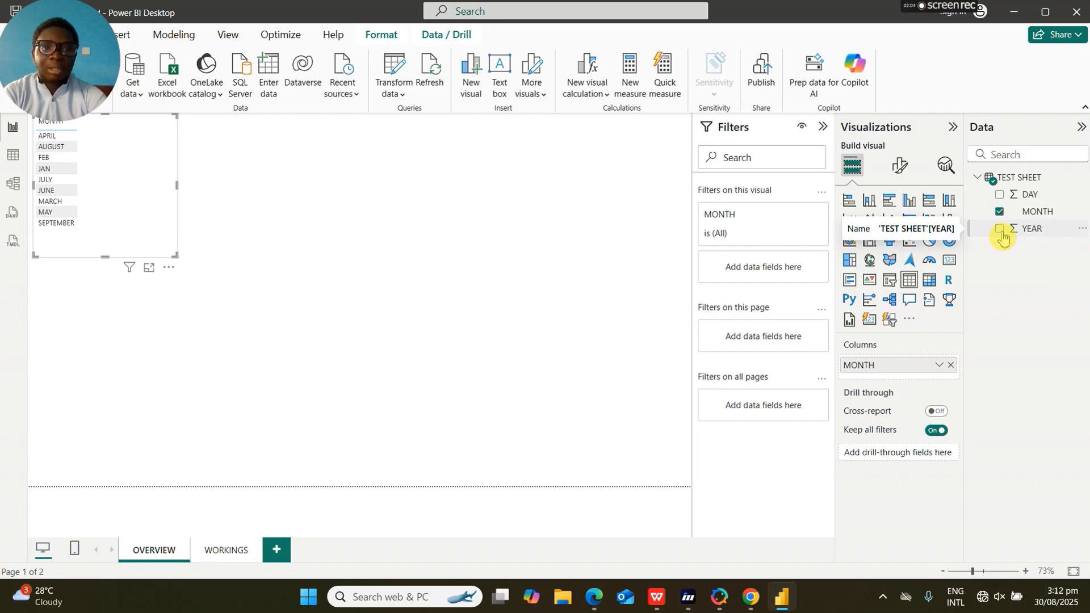
left_click(1000, 229)
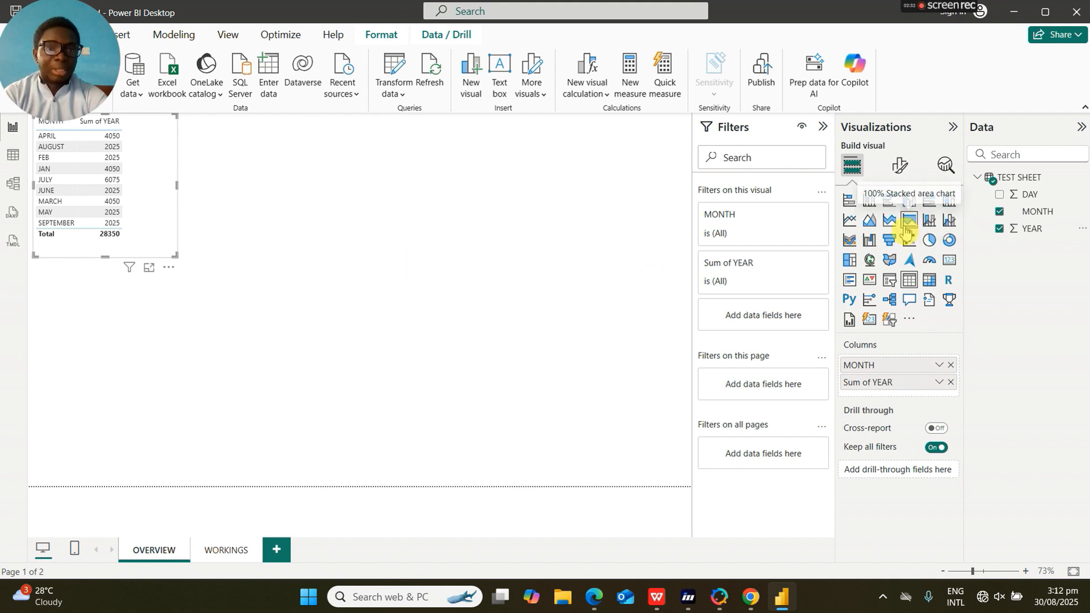
left_click(890, 199)
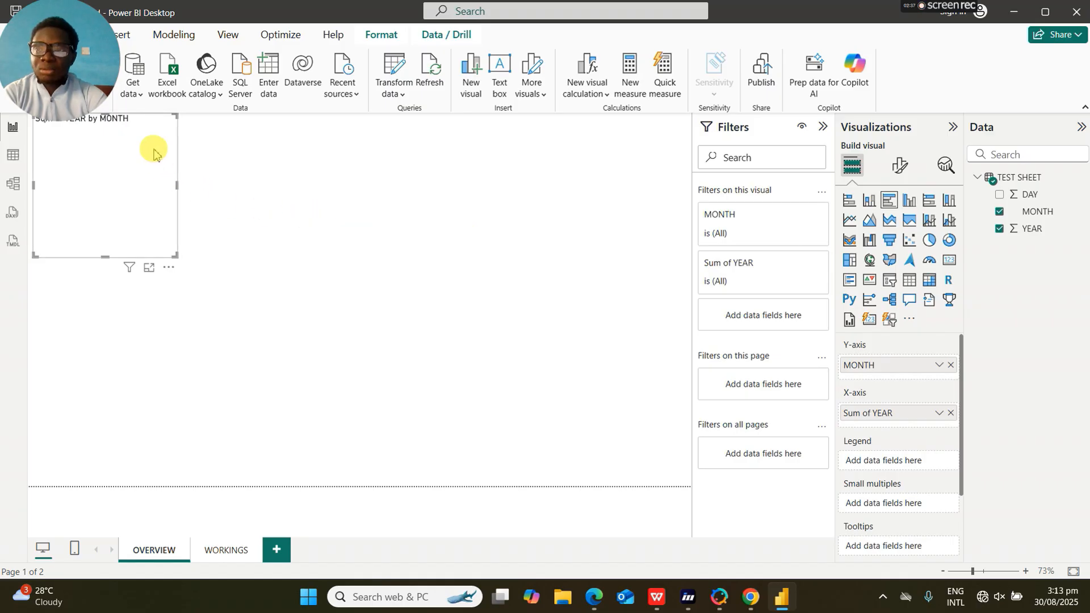
- Move the YEAR by MONTH bar chart towards the middle of the OVERVIEW page and widen it
left_click_drag(138, 118, 319, 205)
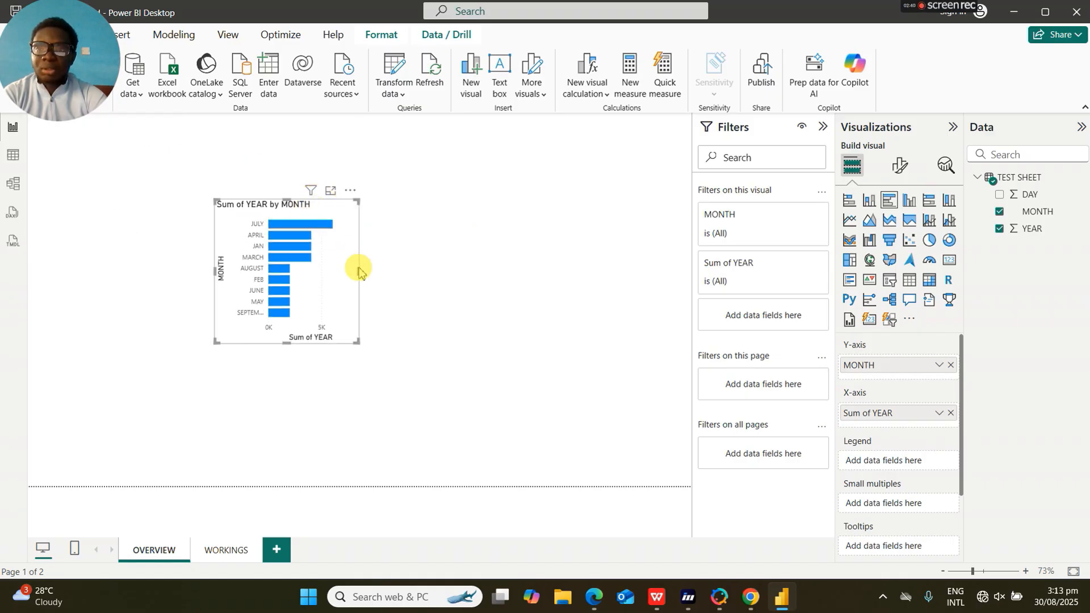
left_click_drag(358, 270, 445, 276)
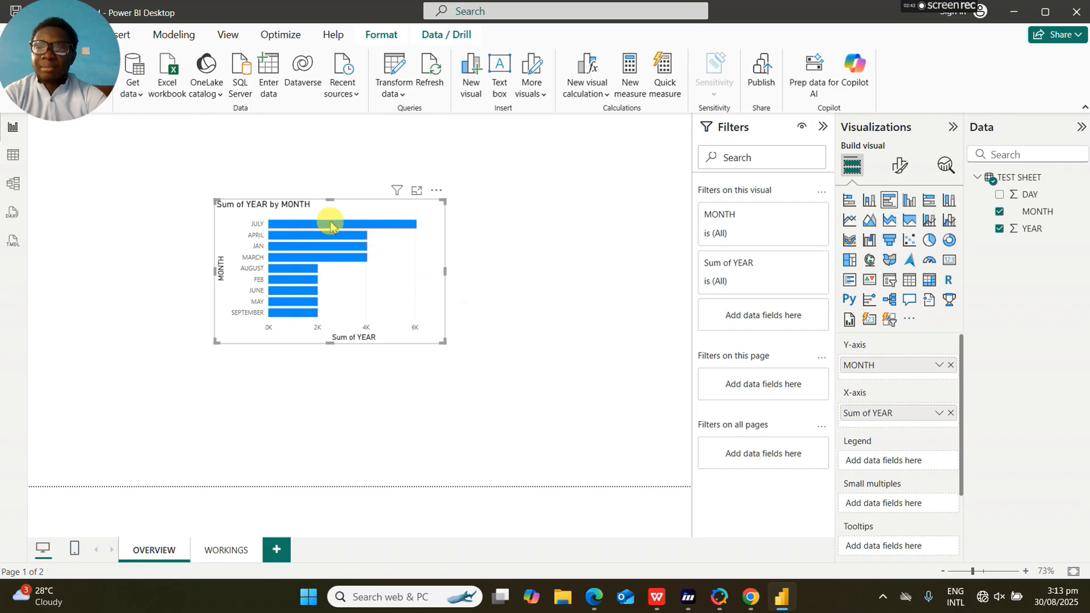
mouse_move(331, 222)
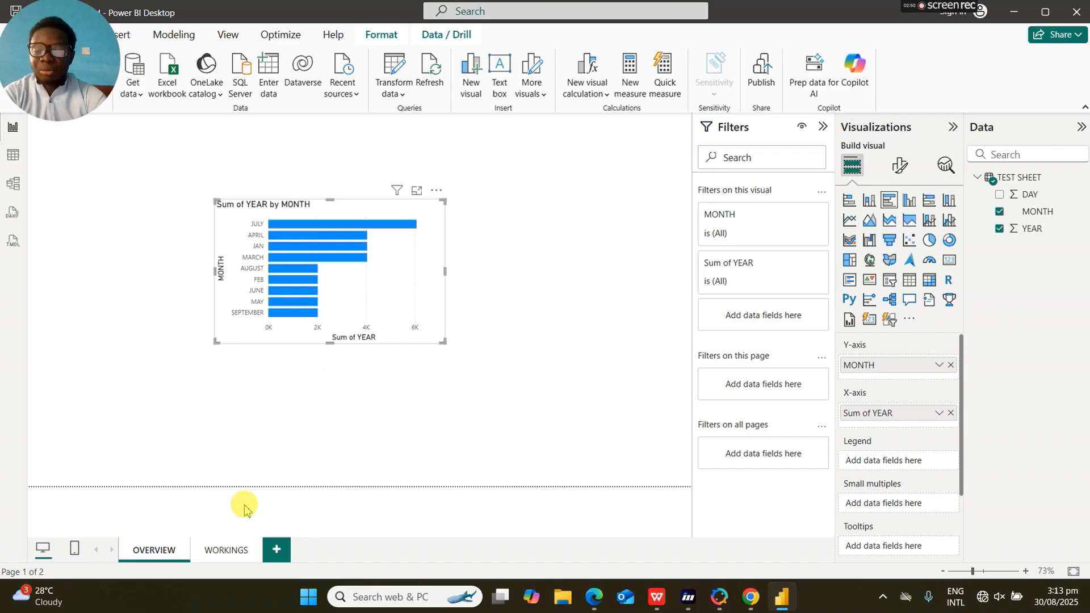
- Build a clustered column chart of the sum of DAY by MONTH on the WORKINGS page and move it towards the page's middle
left_click(225, 550)
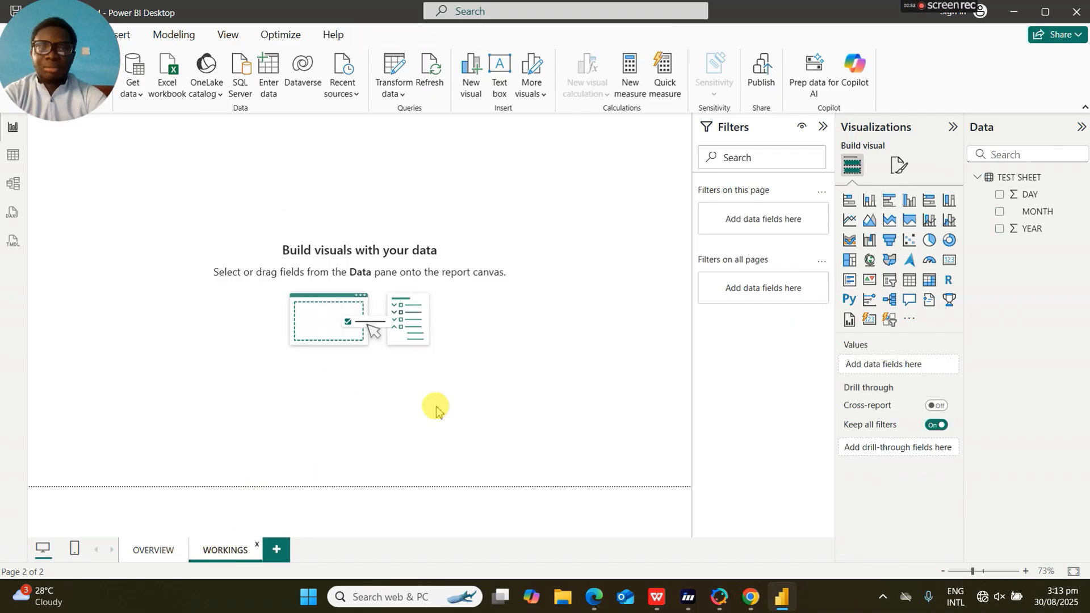
left_click(999, 196)
left_click(999, 195)
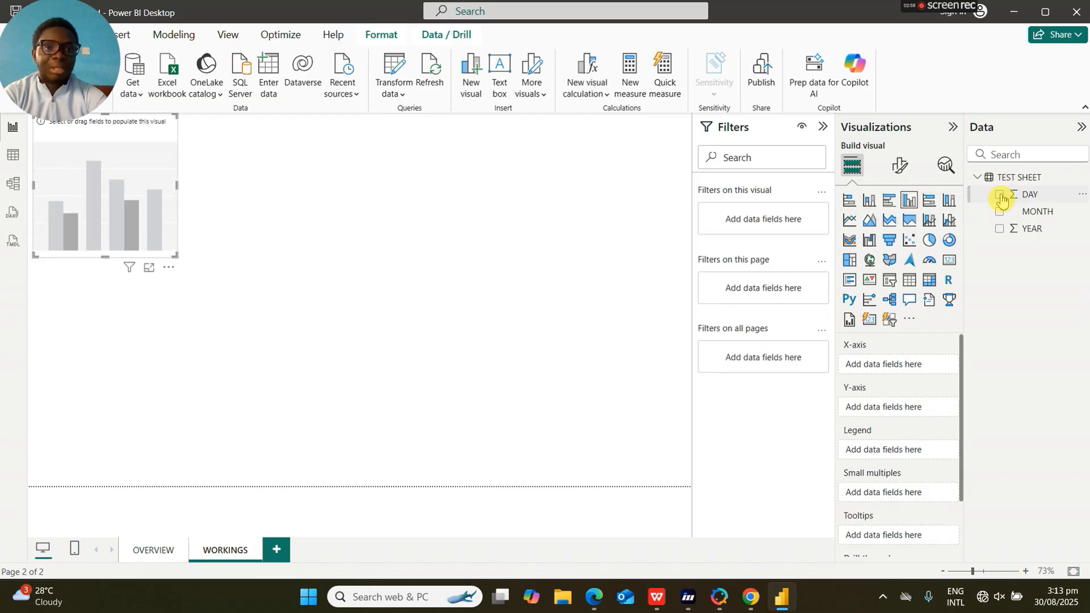
left_click(999, 213)
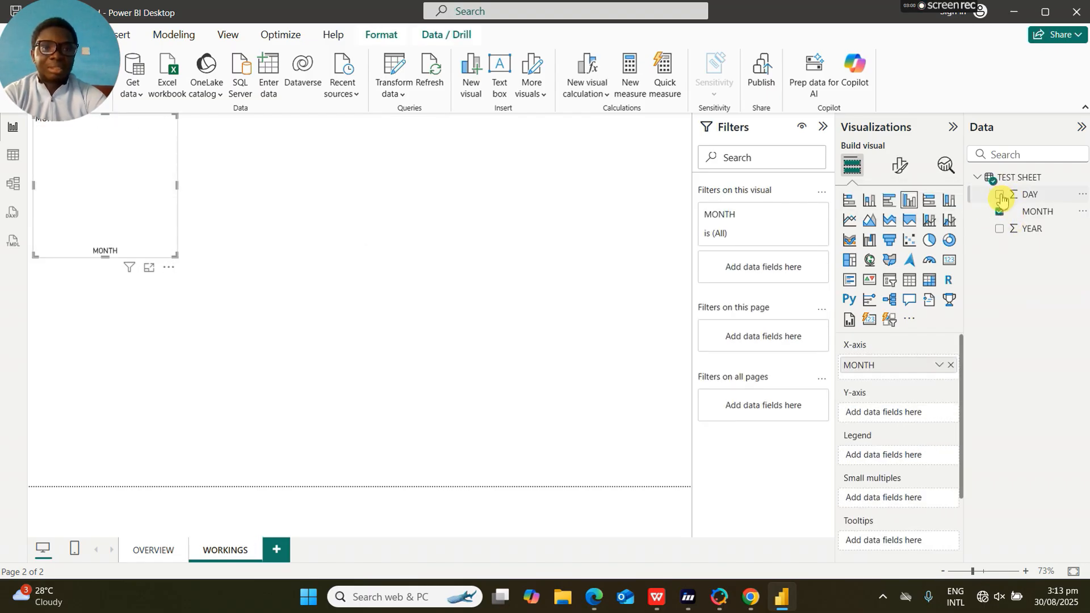
left_click(999, 195)
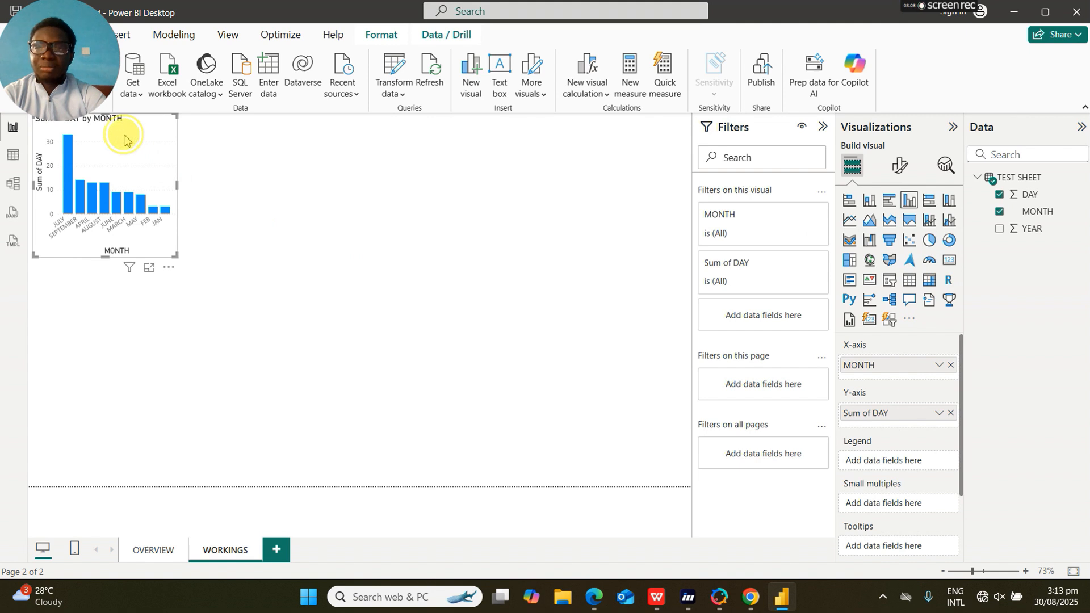
left_click_drag(127, 143, 354, 252)
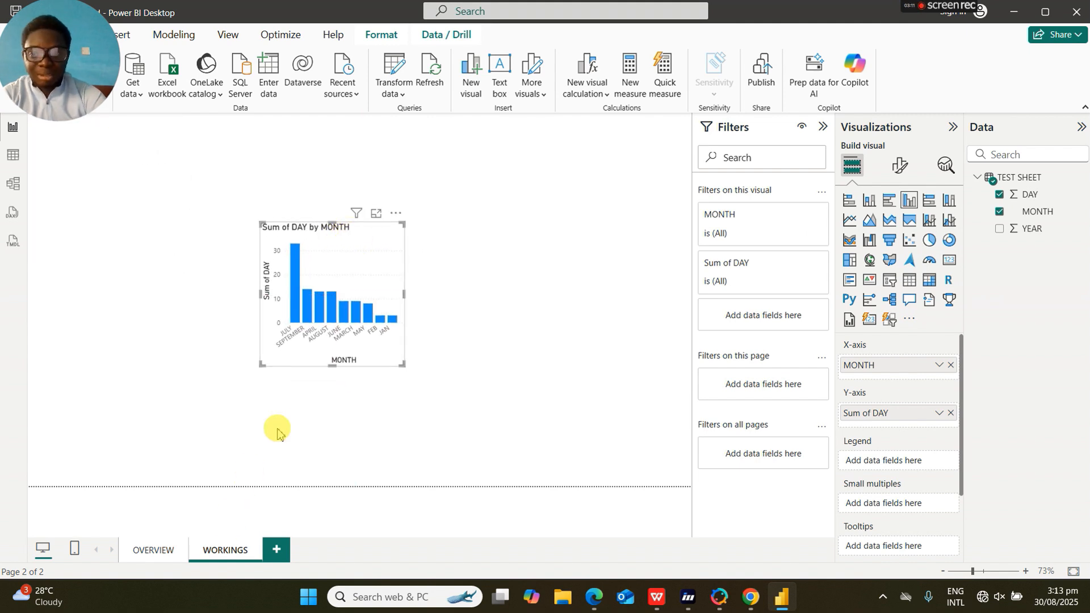
left_click(151, 551)
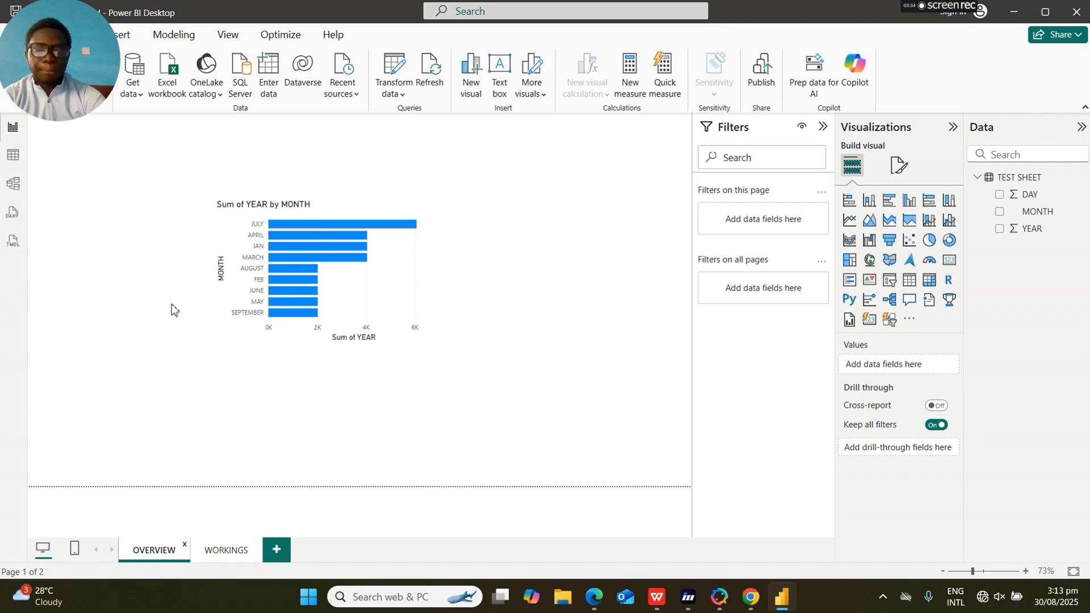
left_click(183, 166)
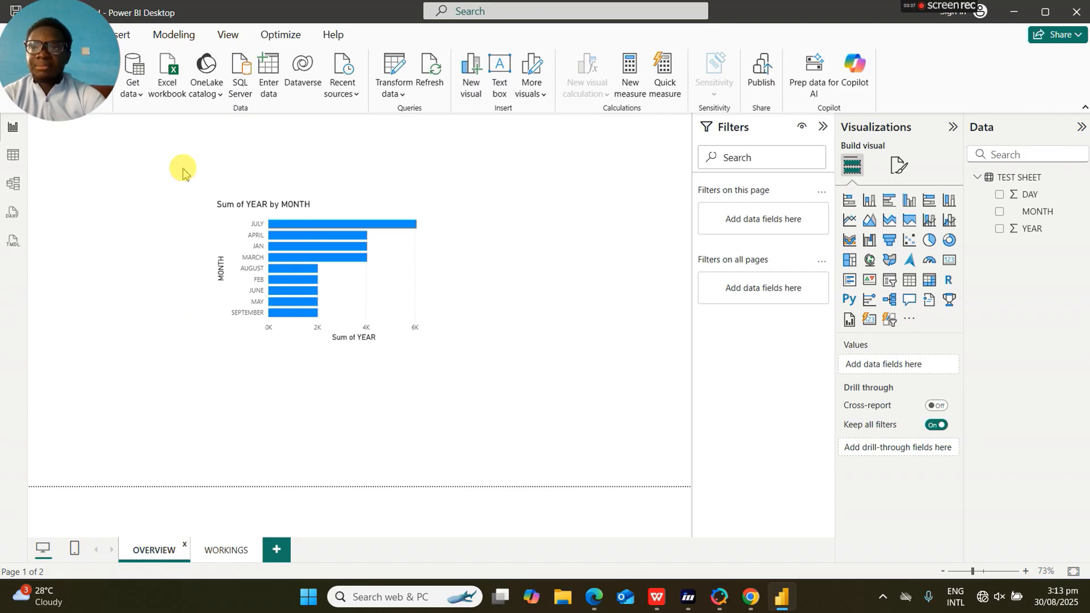
left_click(234, 244)
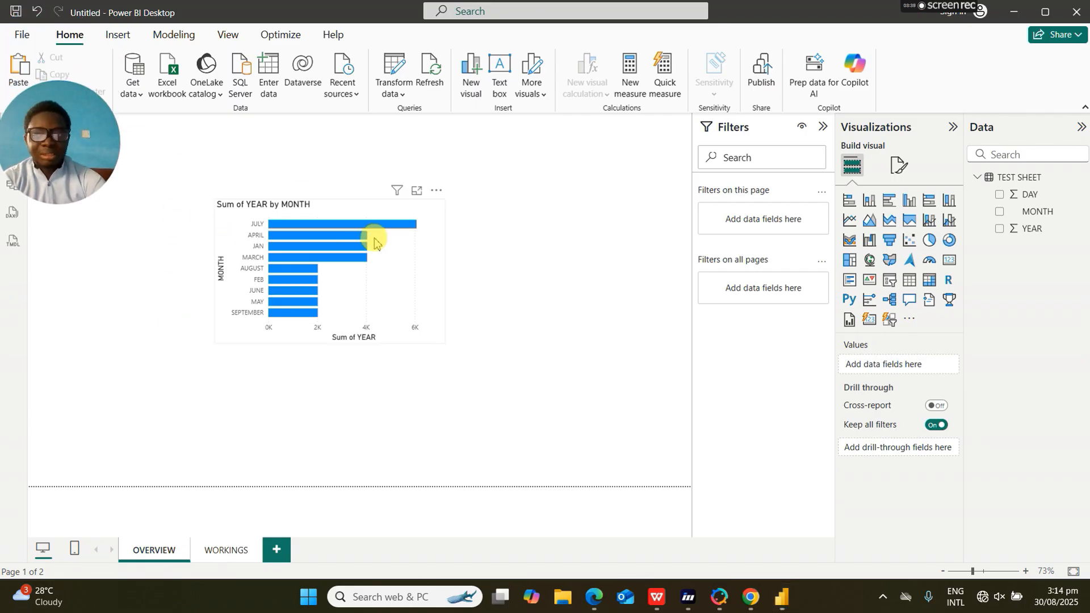
left_click(222, 553)
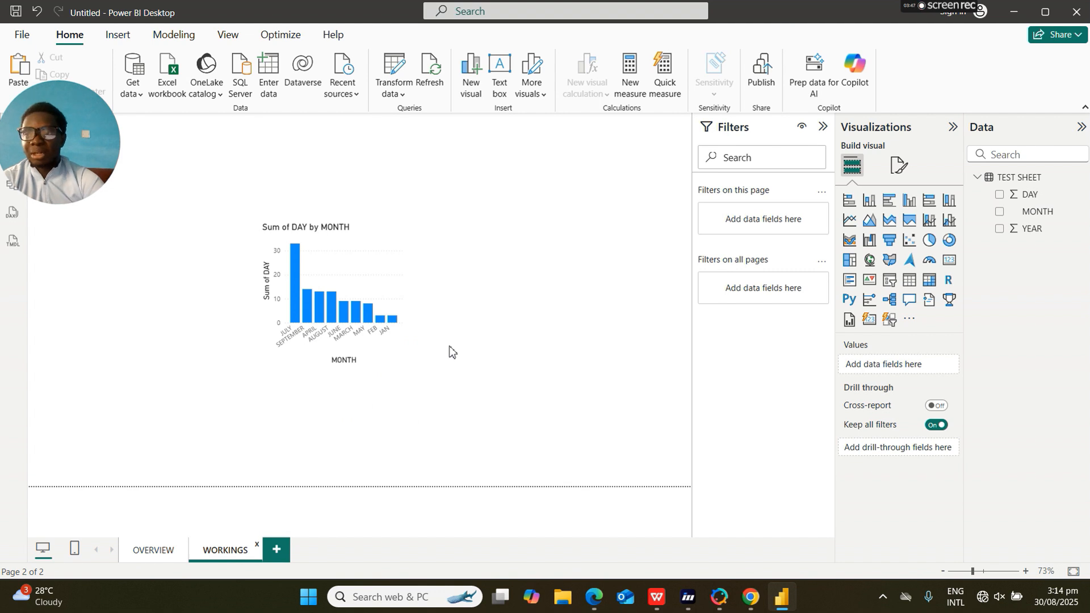
- Insert a Back button on the WORKINGS page and place it at the page's left edge, above the level of the chart
left_click(118, 36)
left_click(467, 93)
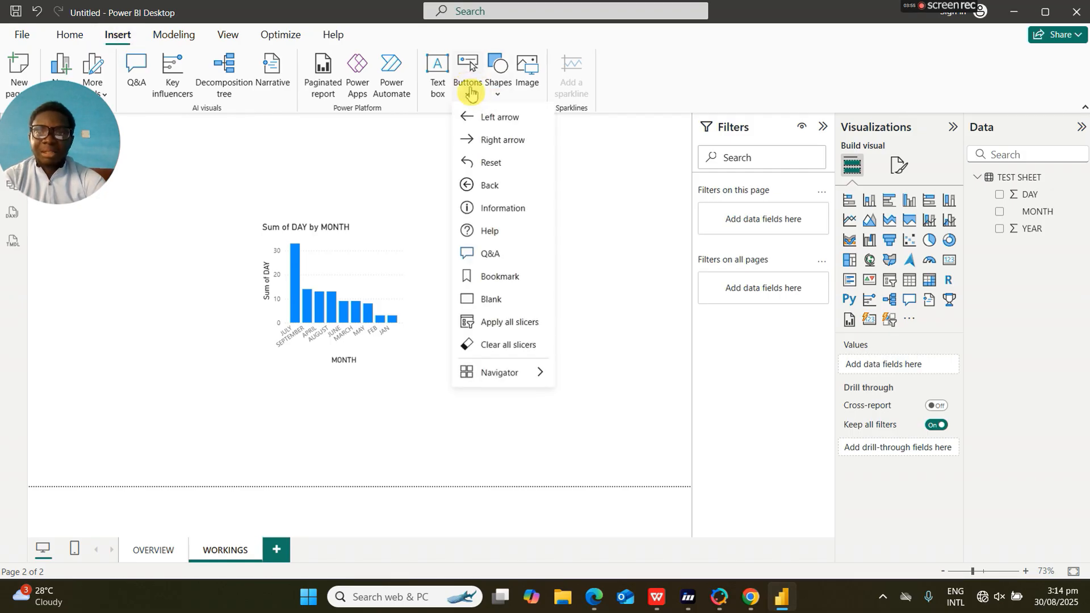
left_click(491, 187)
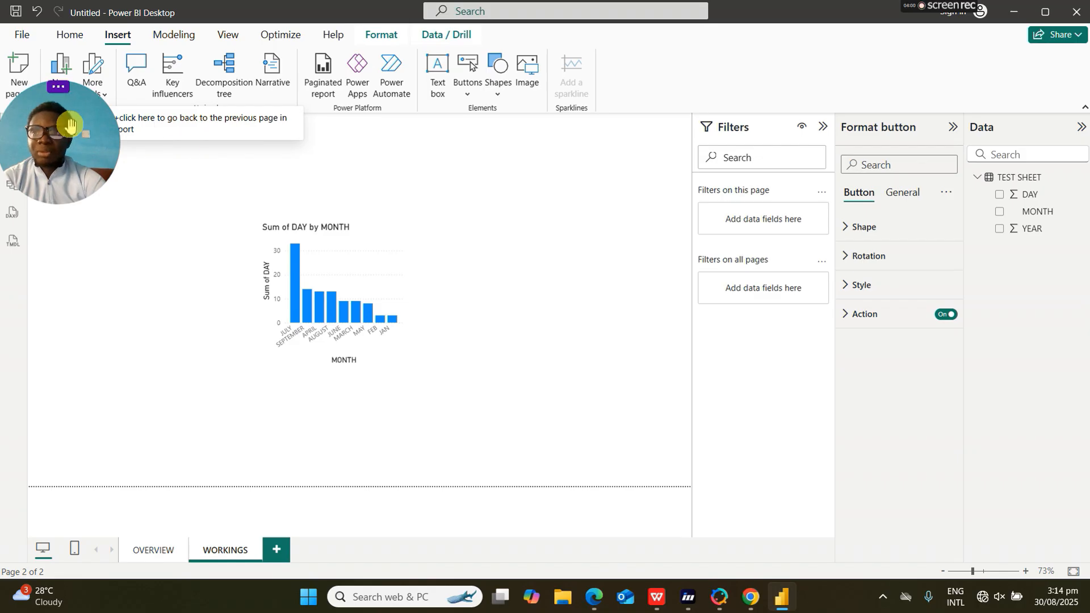
left_click_drag(68, 116, 67, 33)
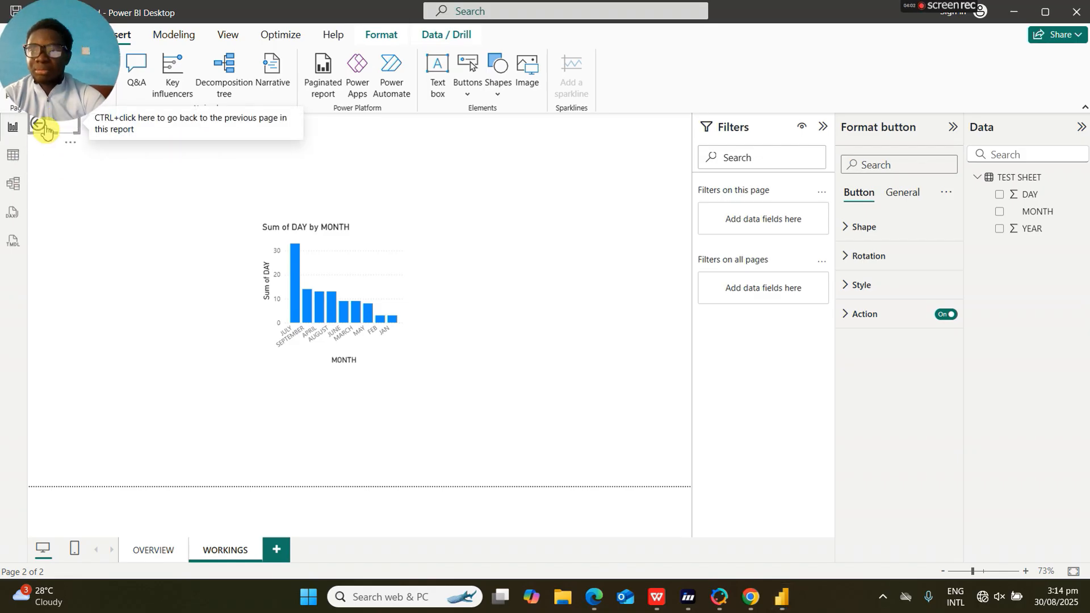
left_click_drag(44, 135, 48, 189)
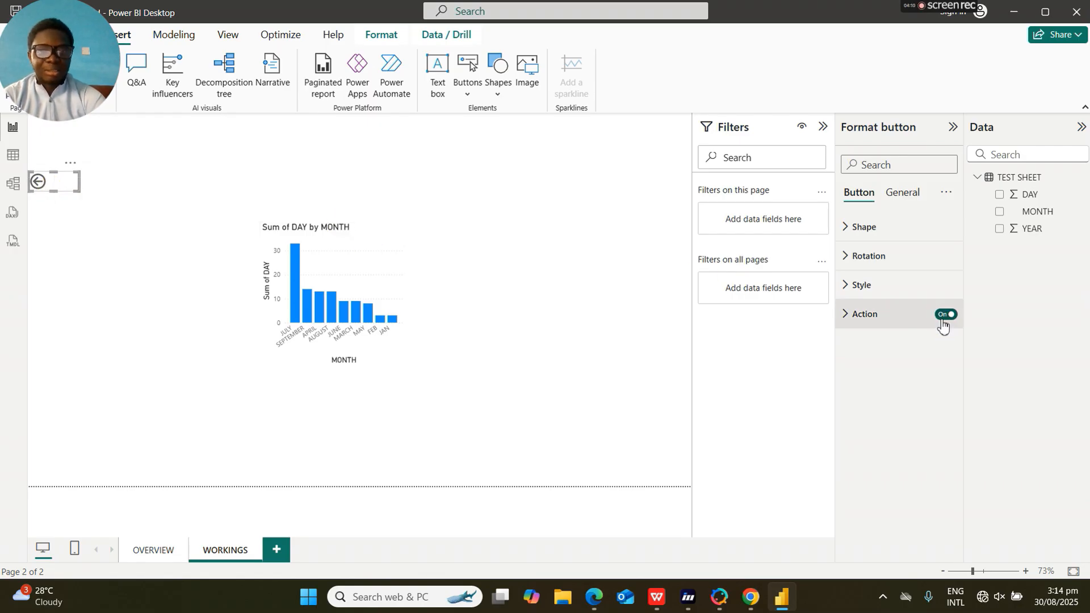
left_click(469, 94)
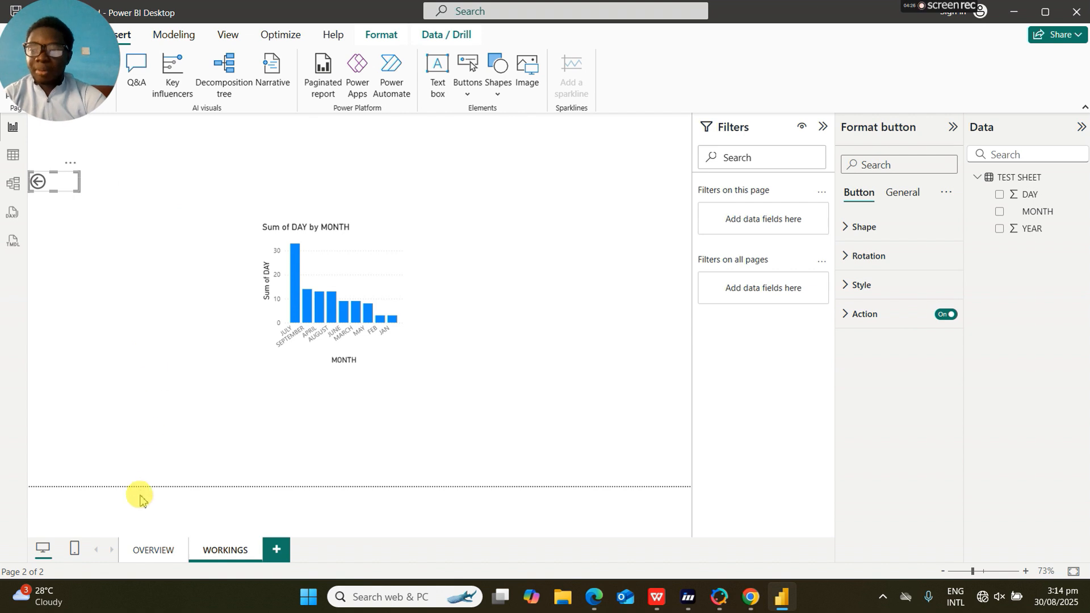
- Test the Back button on the WORKINGS page twice, reopening WORKINGS between the two tries
left_click(43, 188, "ctrl")
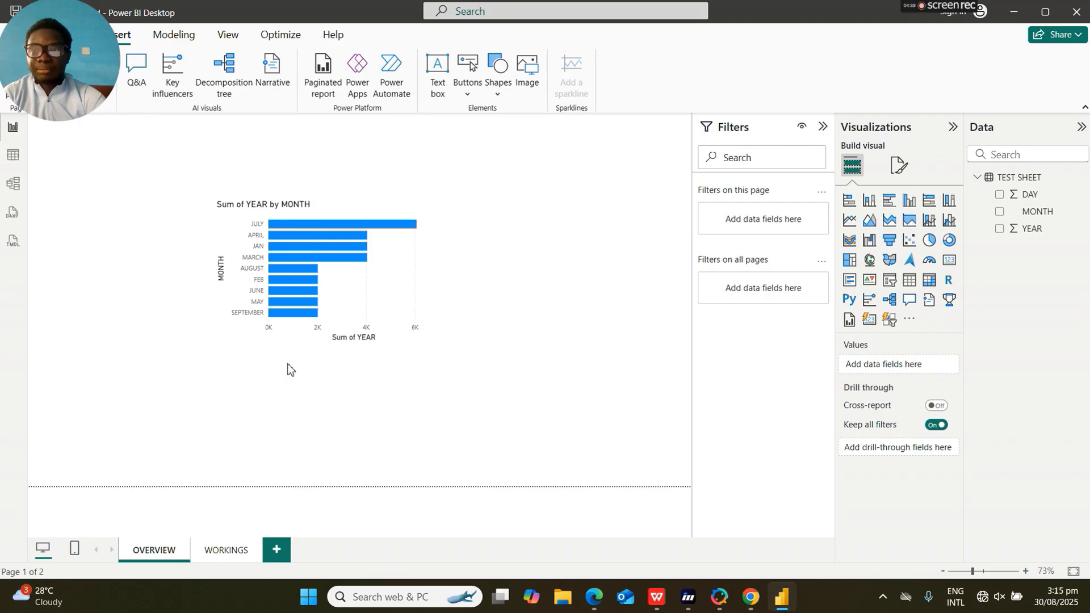
left_click(225, 549)
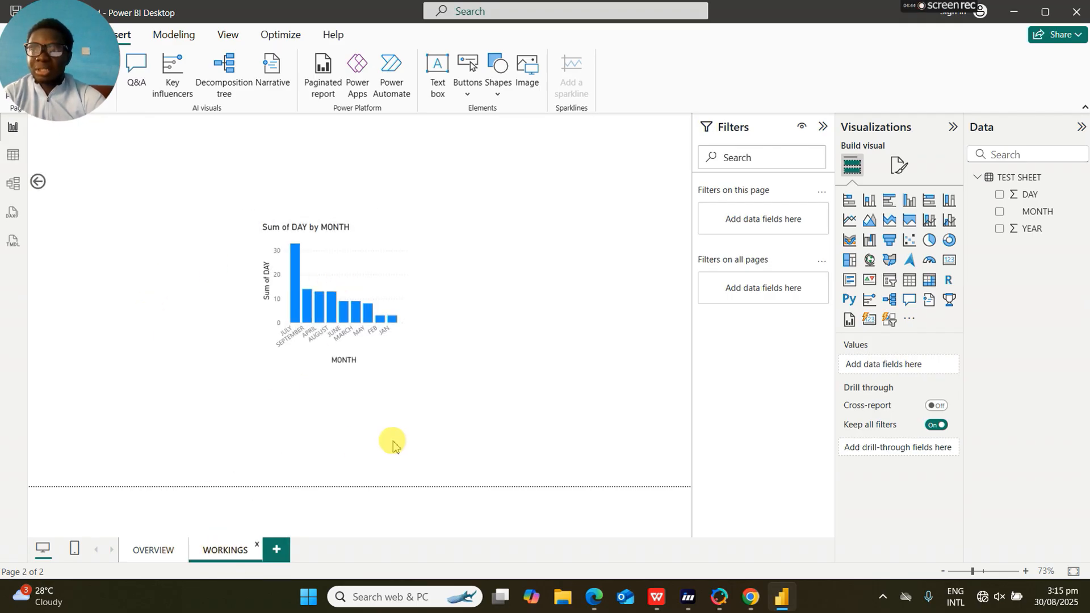
left_click(45, 187, "ctrl")
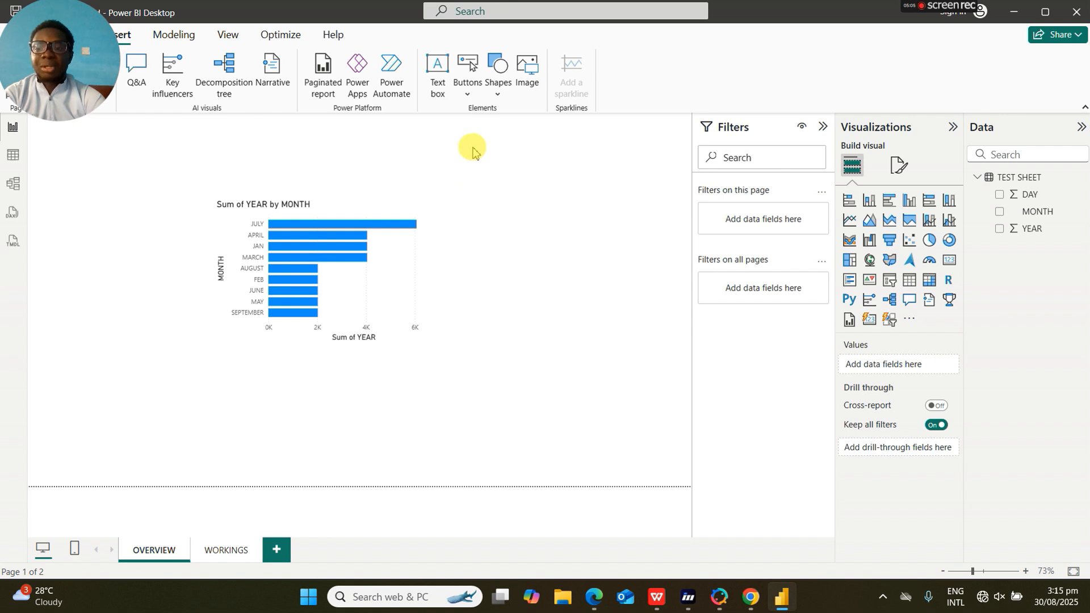
- Insert the picture file "D rock" on the OVERVIEW page and resize it to a small image beside the bar chart's upper left corner
left_click(525, 68)
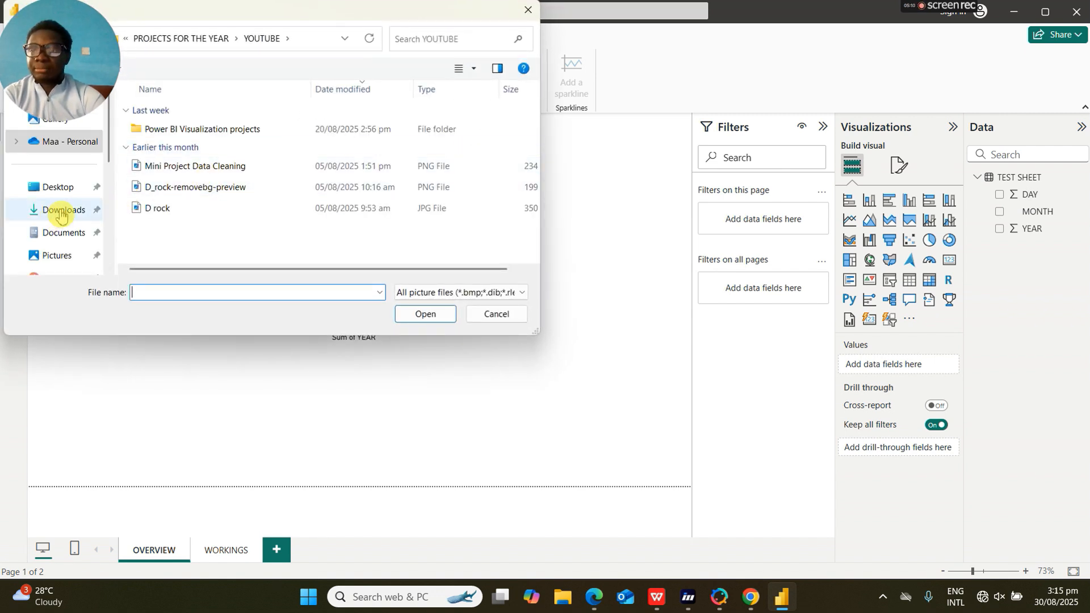
left_click(185, 210)
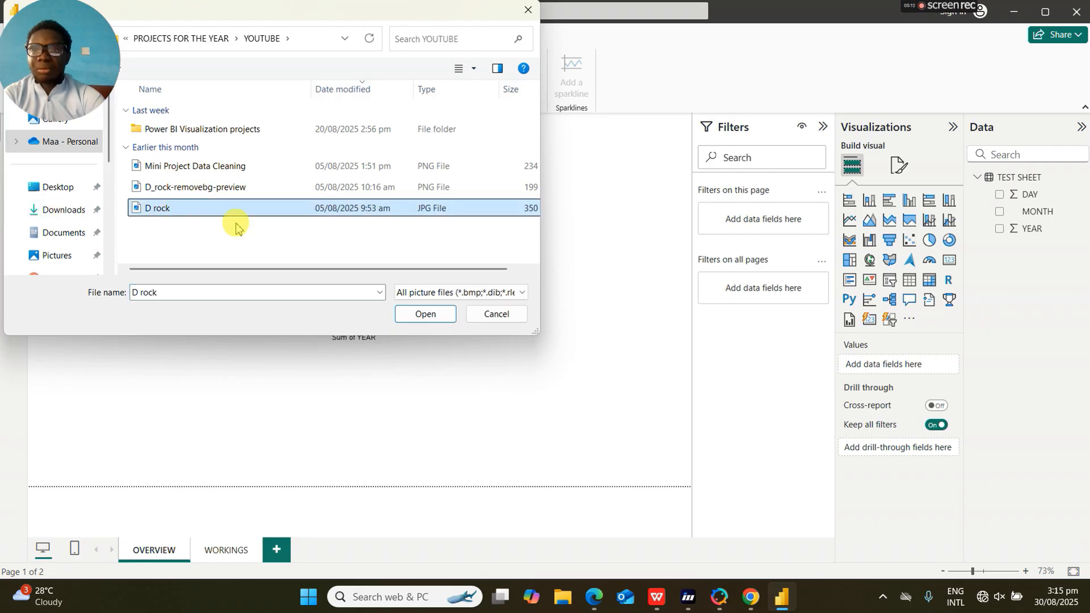
left_click(426, 315)
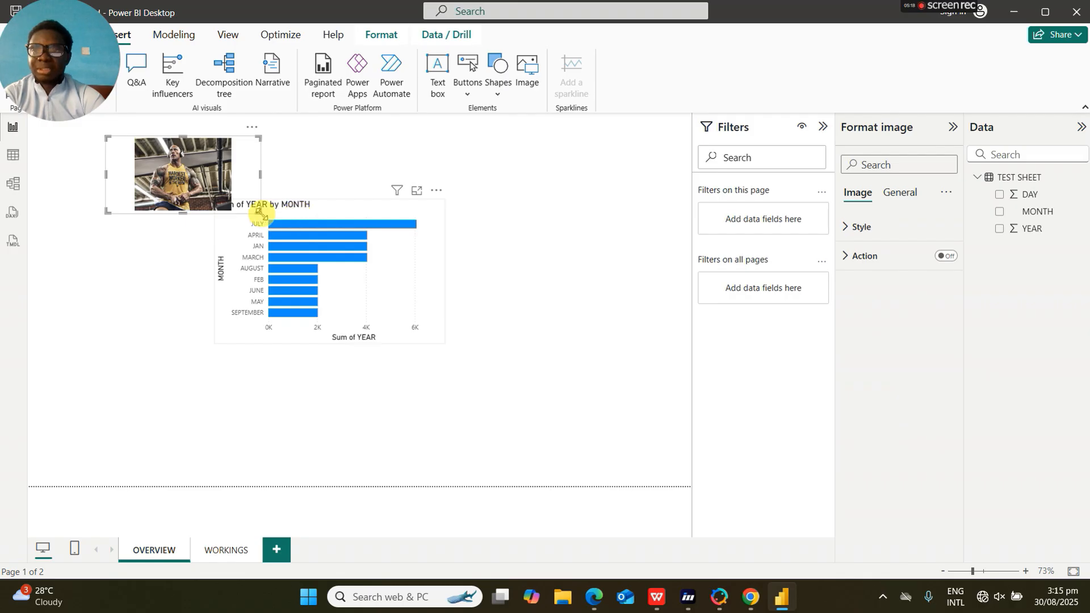
left_click_drag(256, 212, 112, 146)
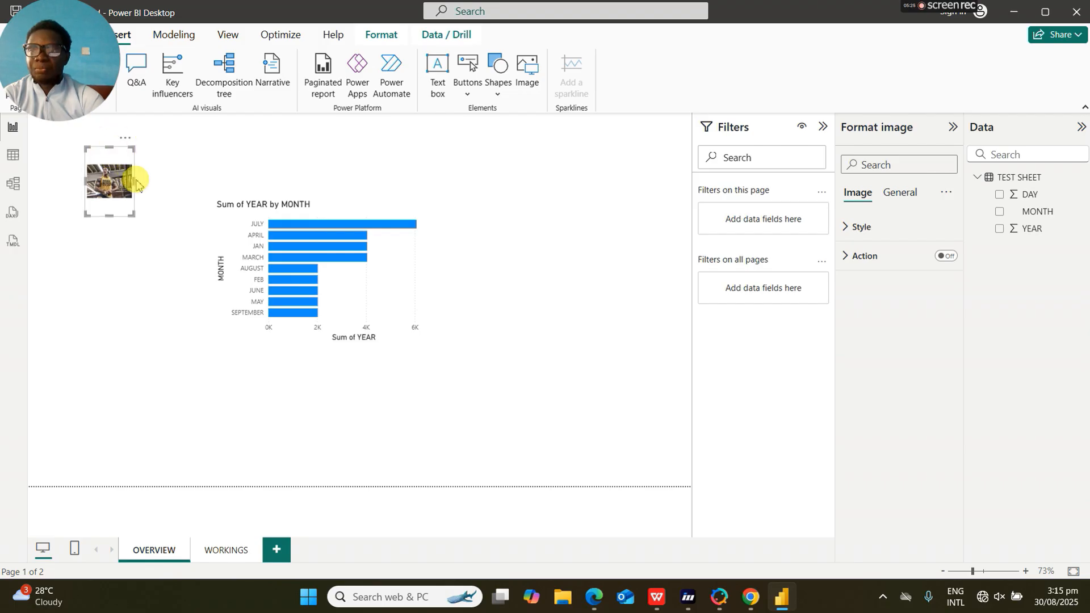
left_click_drag(134, 181, 170, 179)
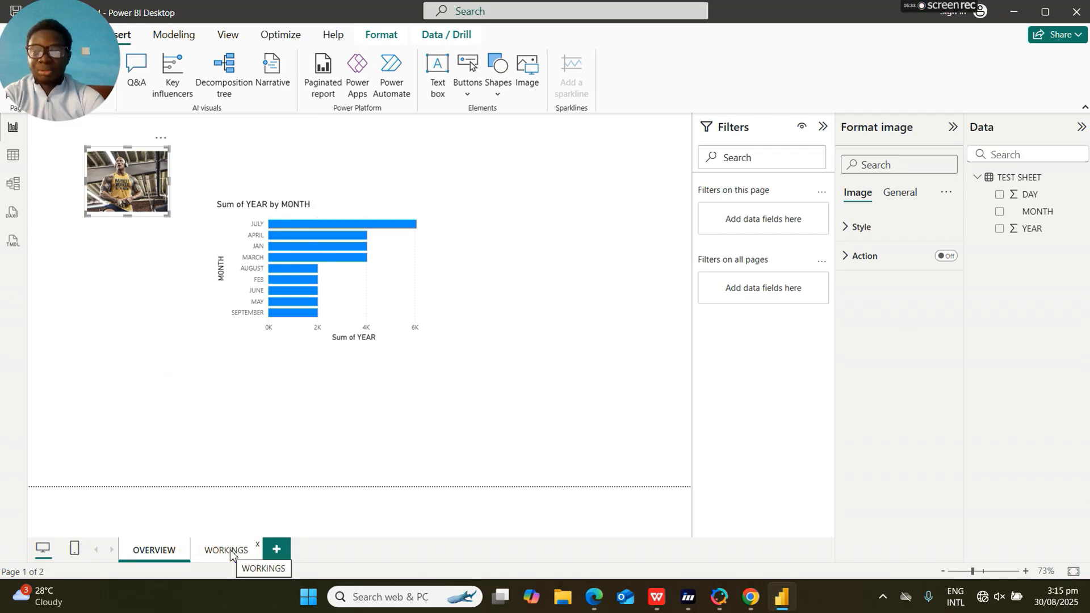
left_click(125, 183)
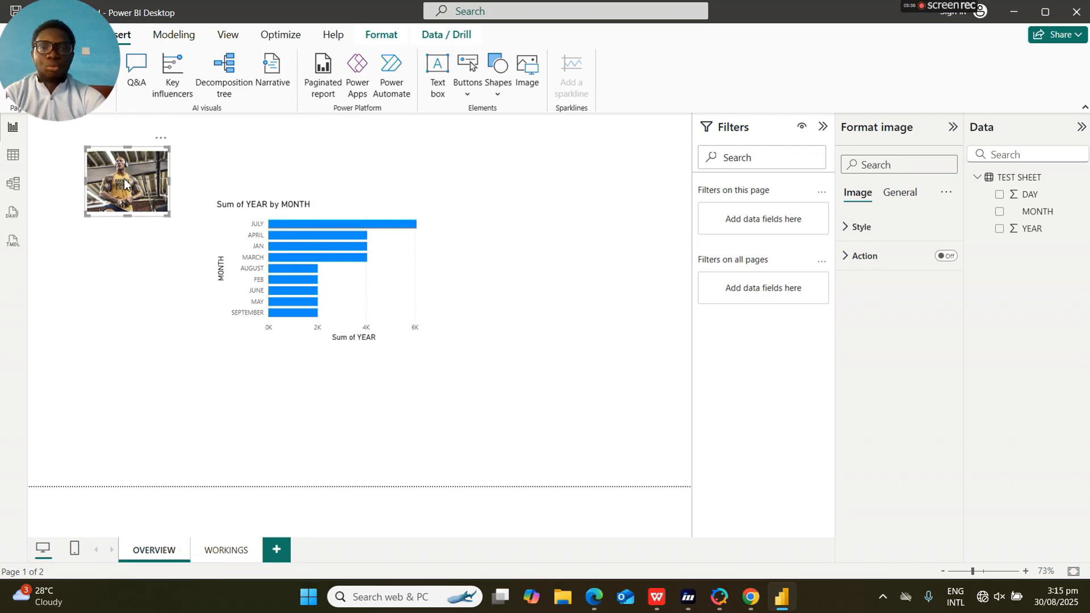
left_click(124, 184)
left_click(125, 183)
left_click(125, 184)
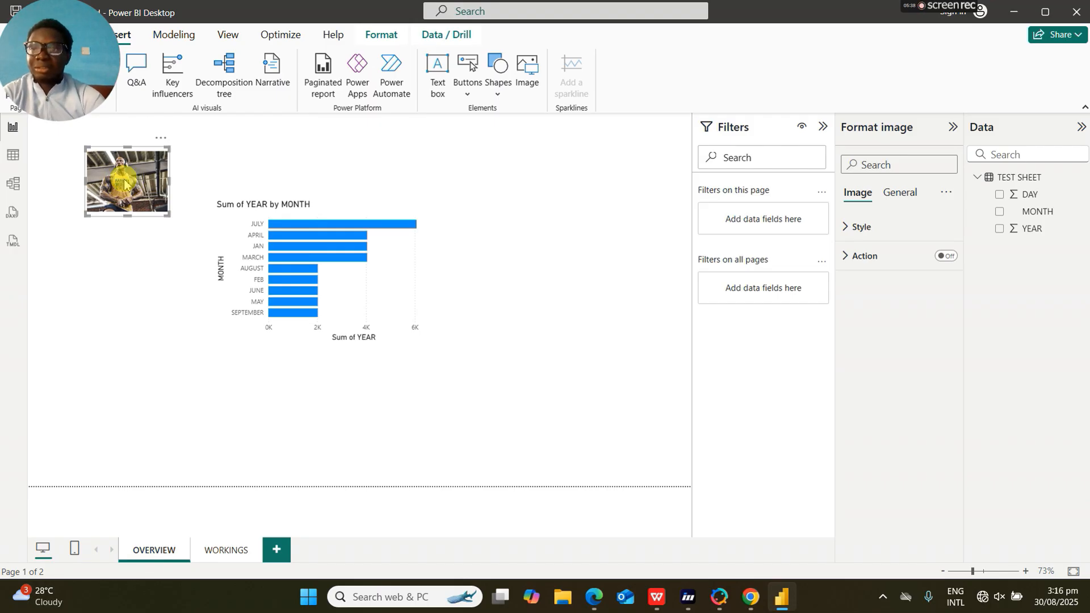
left_click(245, 162)
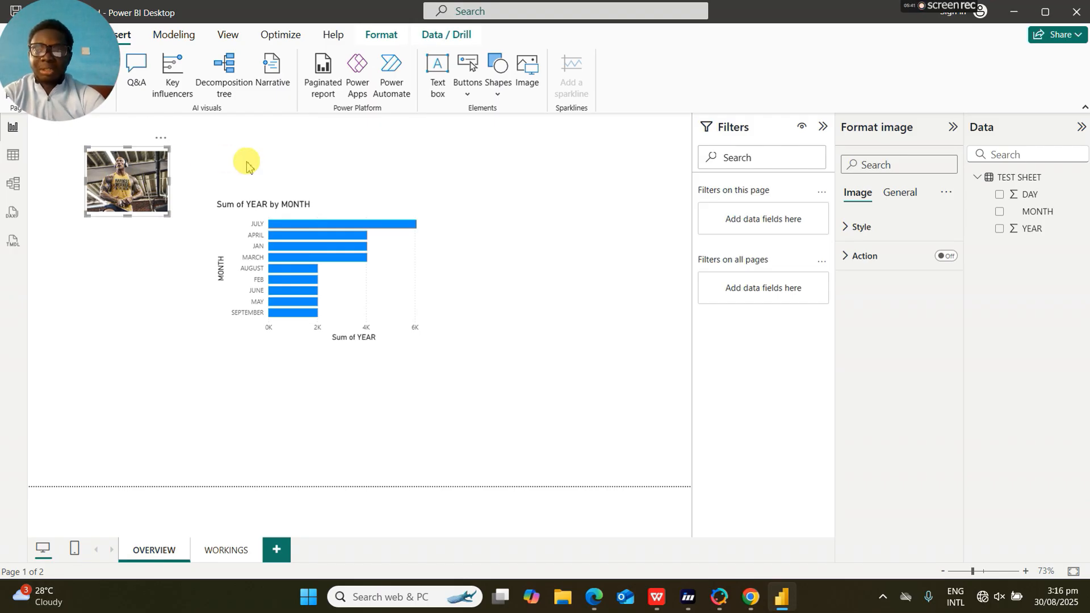
- Compare the action settings of the image on the OVERVIEW page and the Back button on the WORKINGS page
left_click(128, 187)
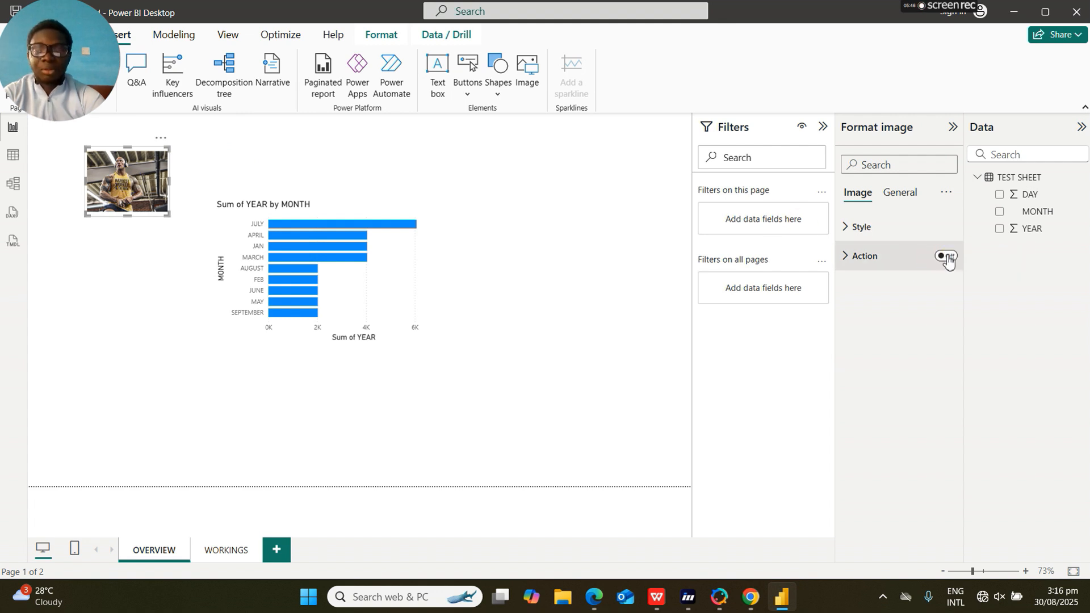
left_click(225, 550)
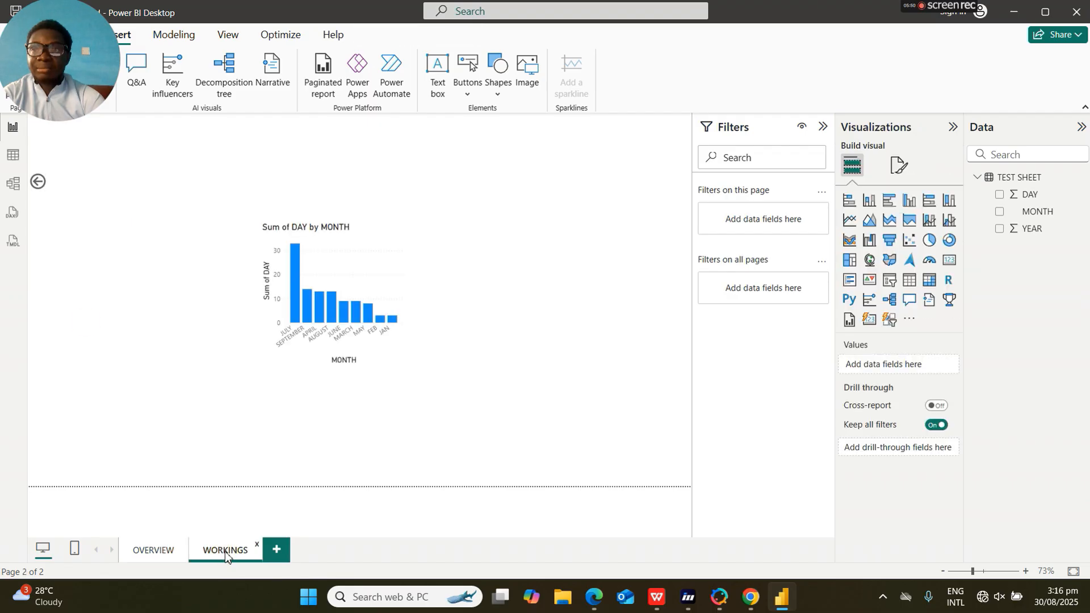
left_click(51, 183)
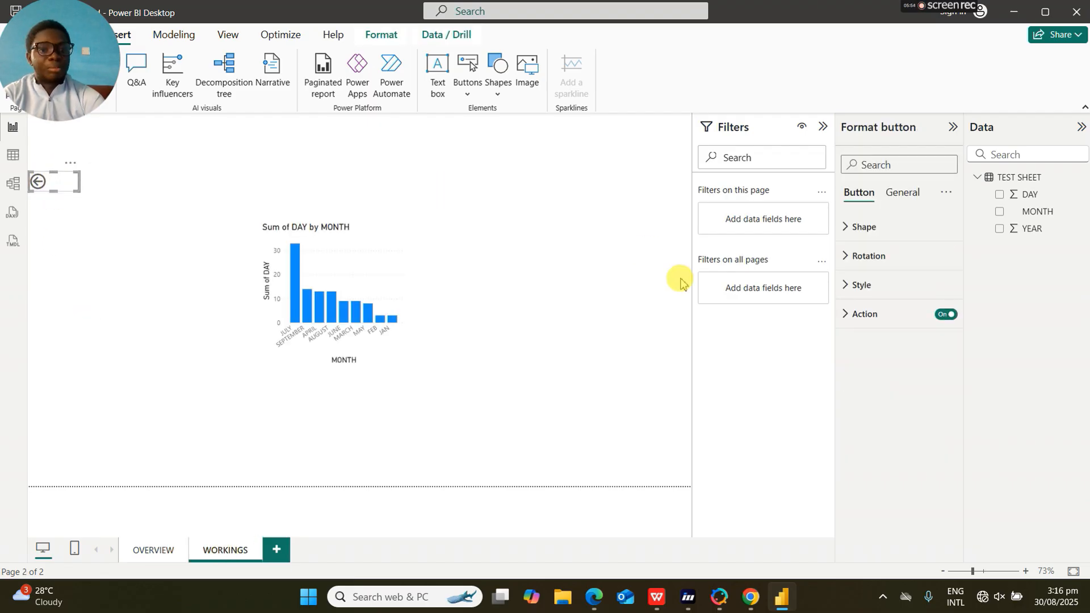
left_click(151, 548)
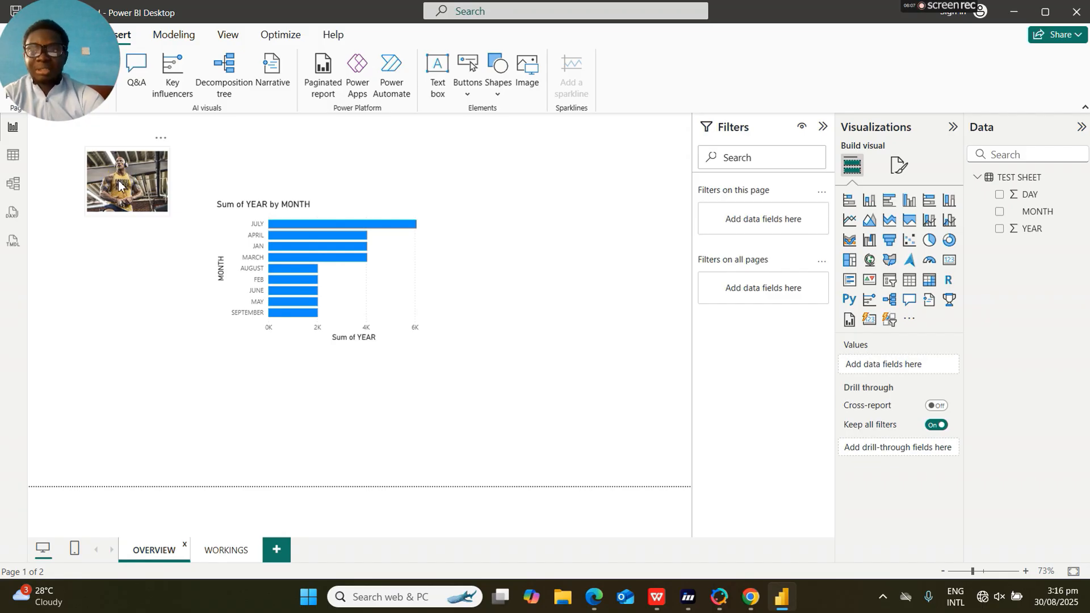
- Turn on the action for the image on the OVERVIEW page
left_click(119, 184)
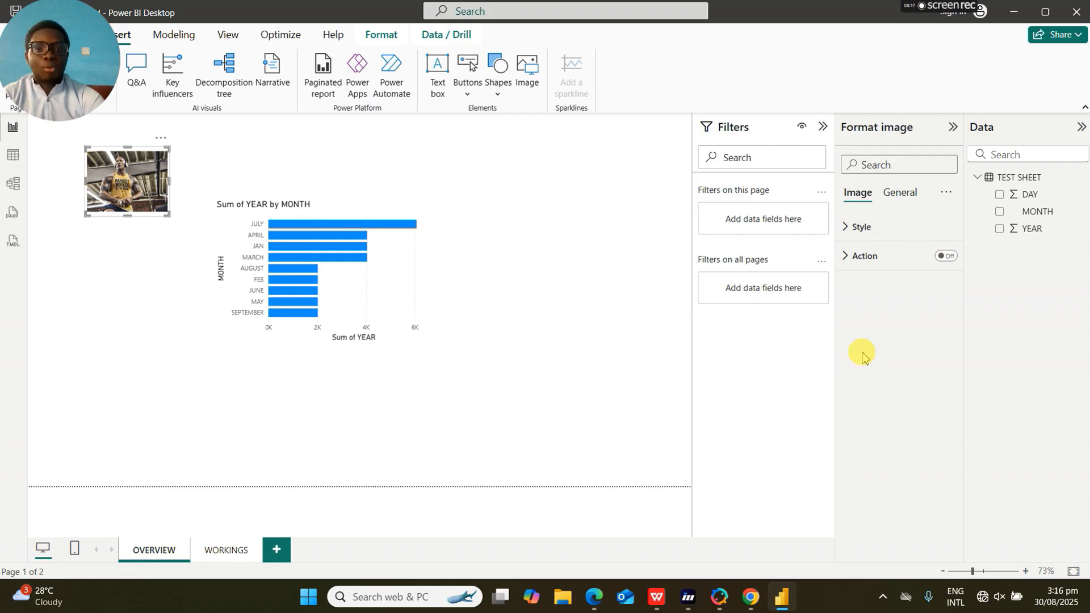
left_click(850, 265)
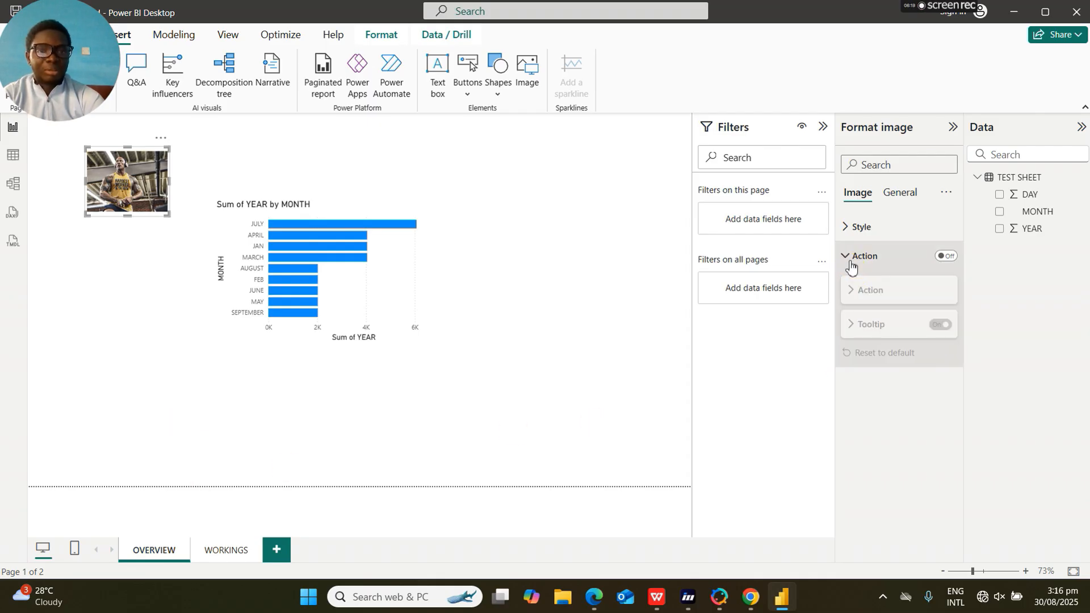
left_click(946, 257)
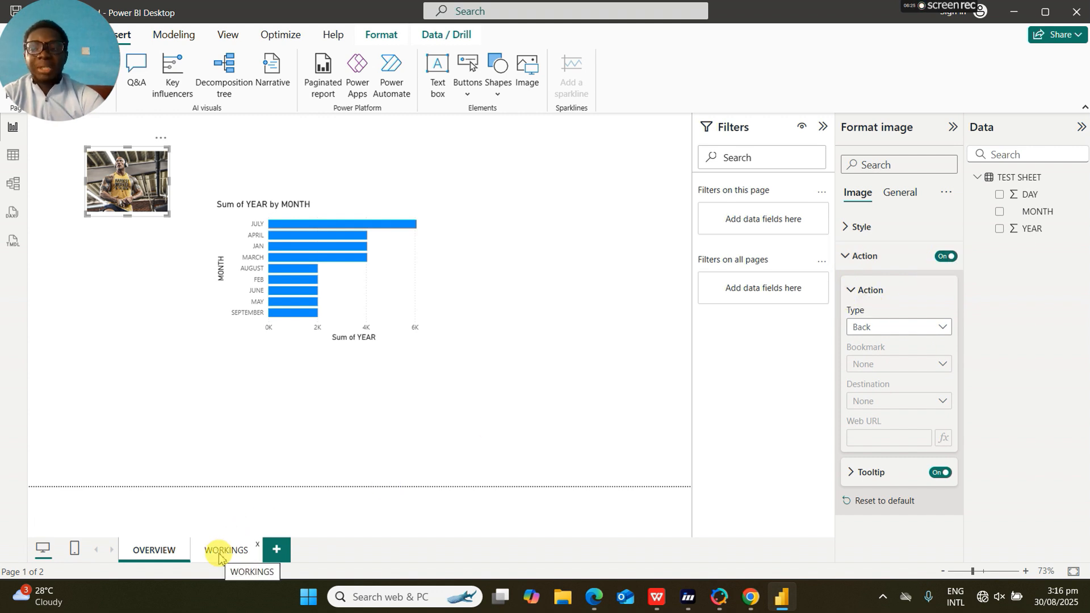
left_click(943, 330)
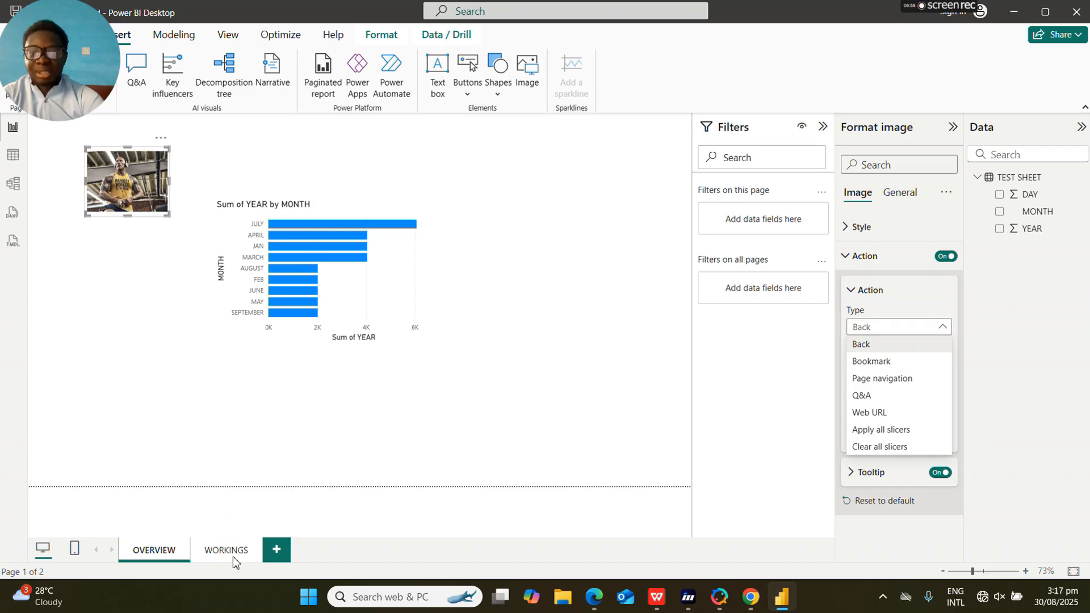
left_click(846, 260)
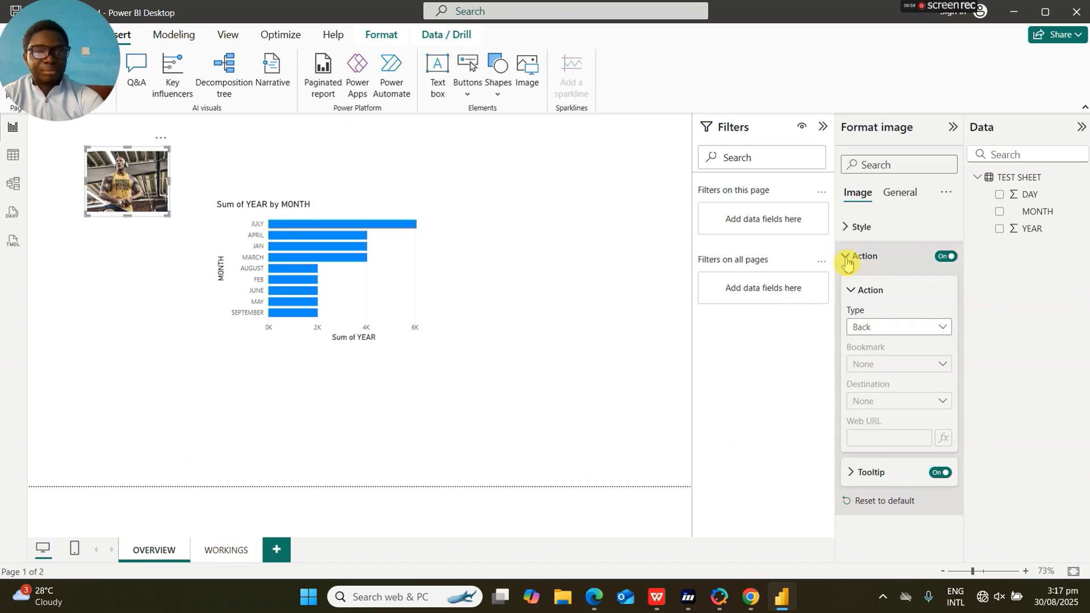
left_click(945, 257)
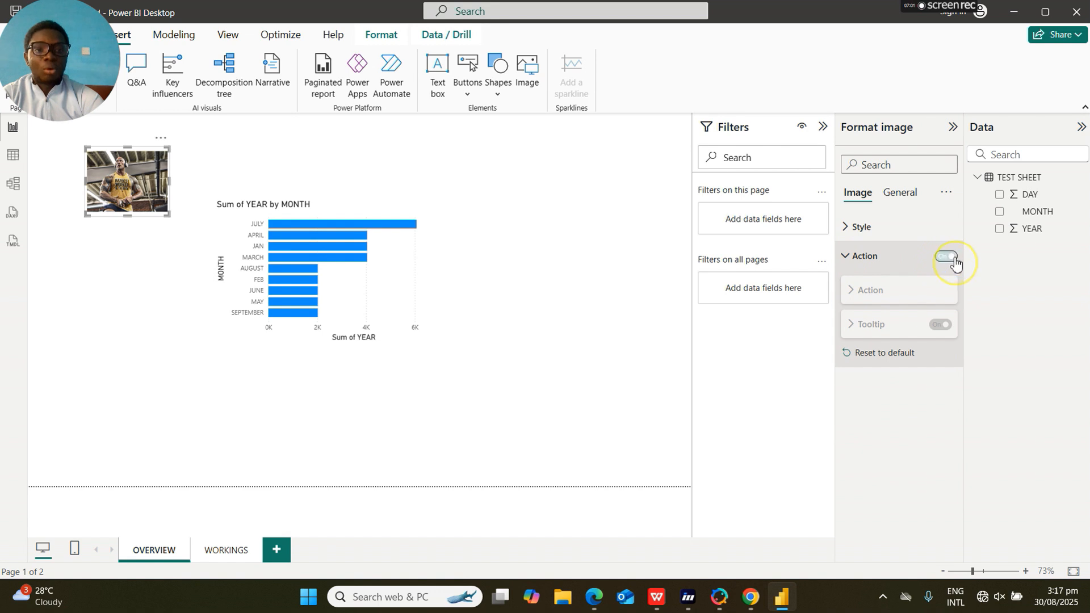
left_click(946, 258)
- Set the image's action type to Page navigation with WORKINGS as the destination
left_click(937, 333)
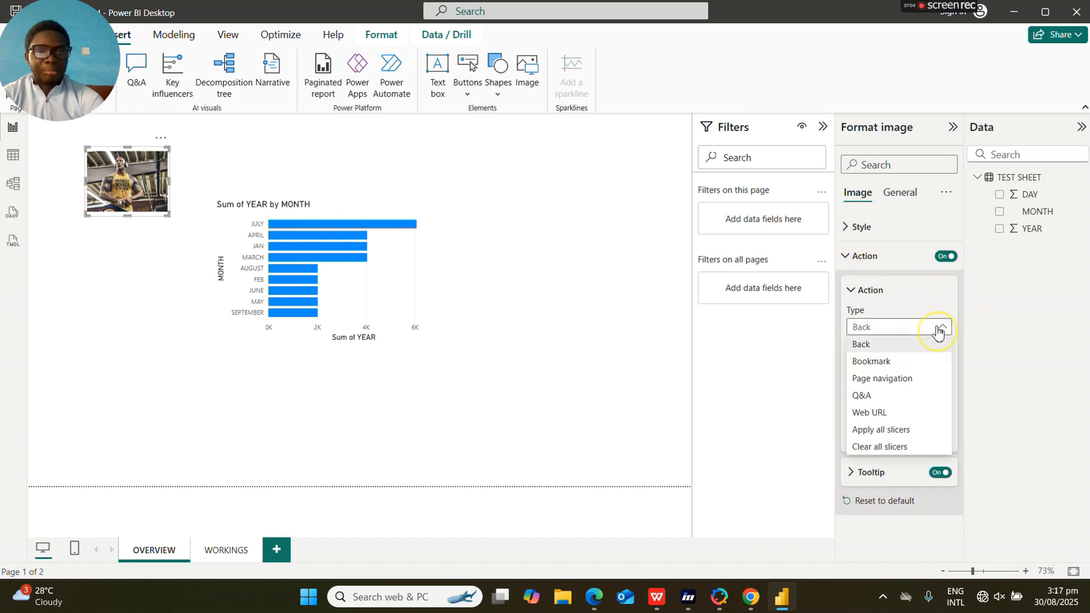
left_click(881, 378)
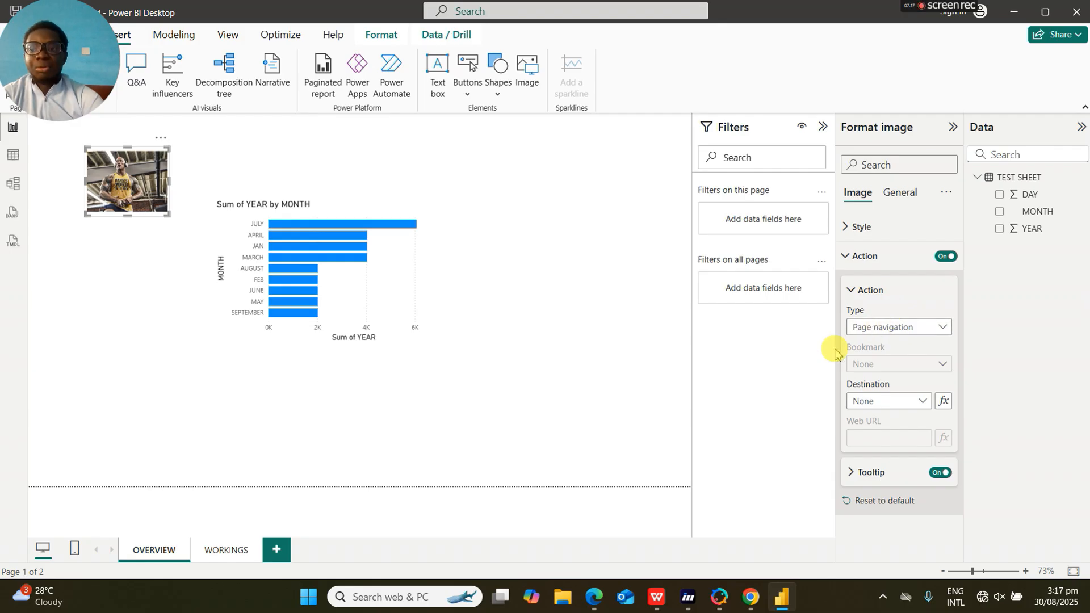
left_click(923, 402)
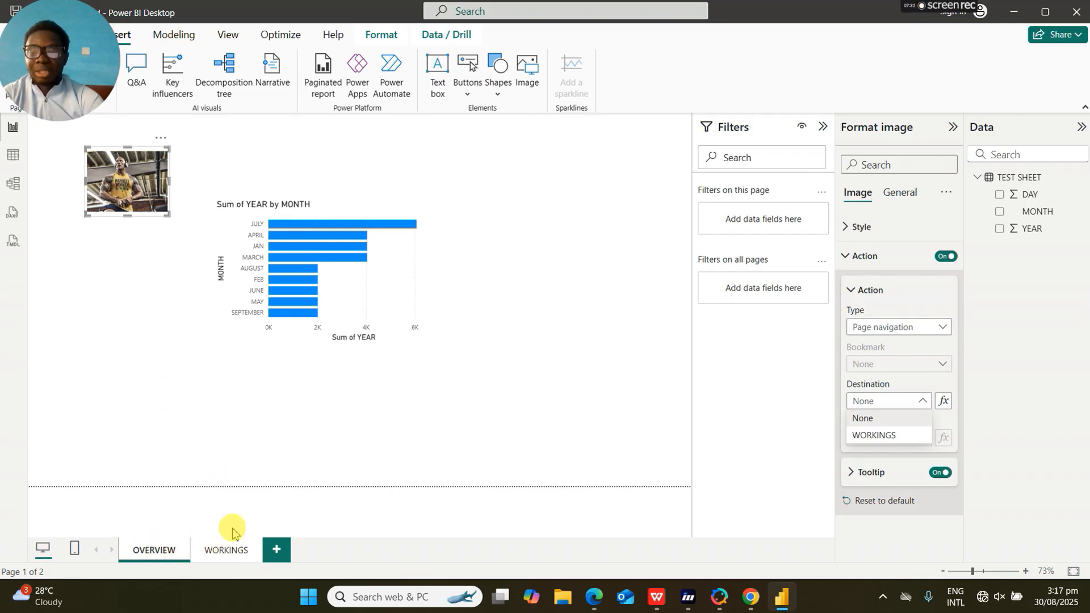
left_click(875, 437)
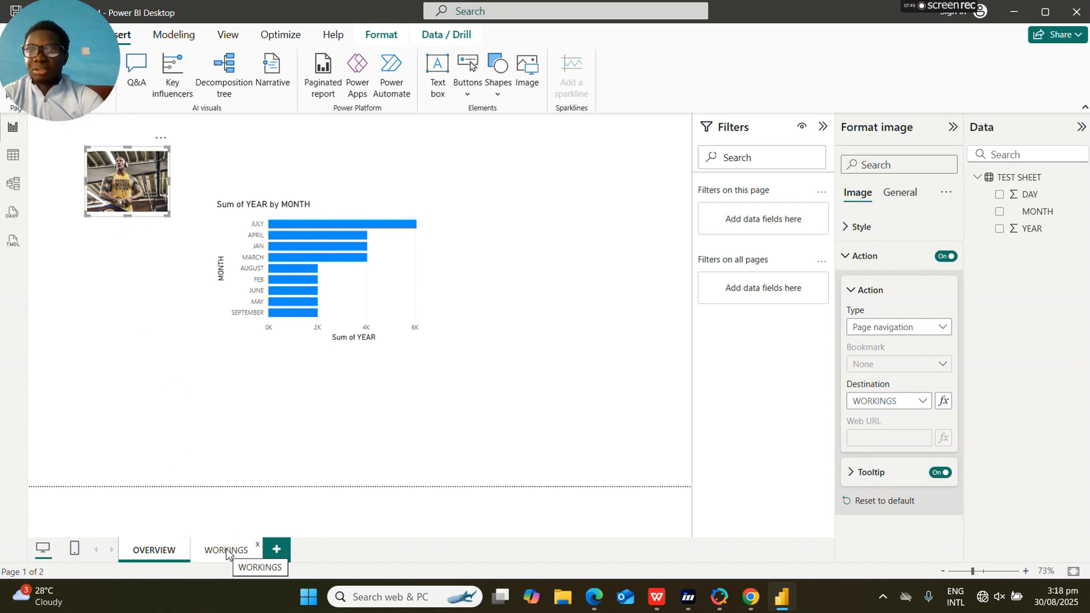
left_click(476, 420)
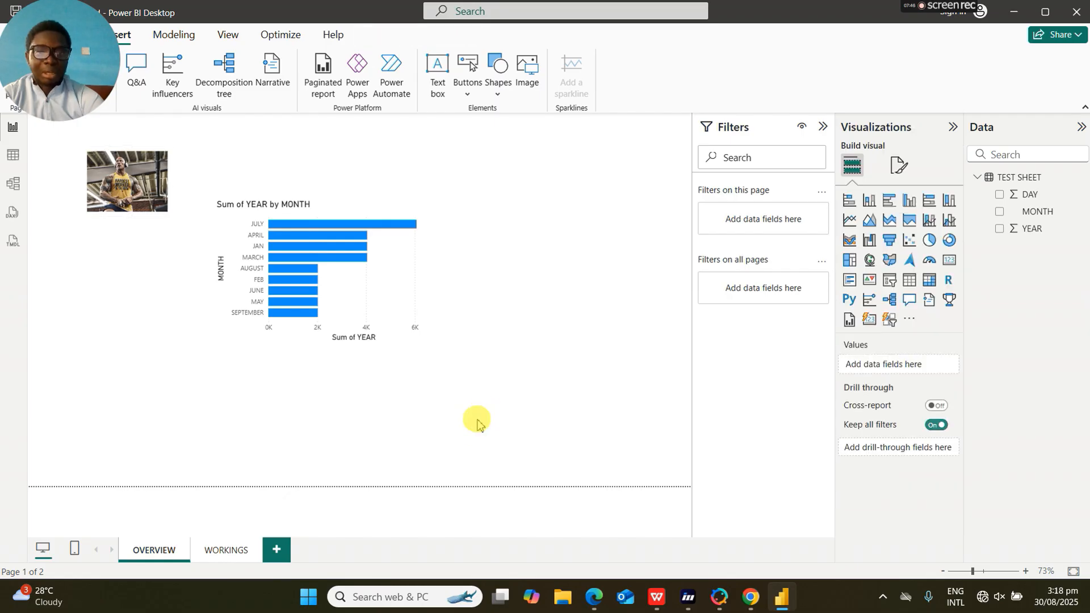
- Test the image's link to WORKINGS and the Back button's return, follow the image link again, and reopen the OVERVIEW page
left_click(128, 180, "ctrl")
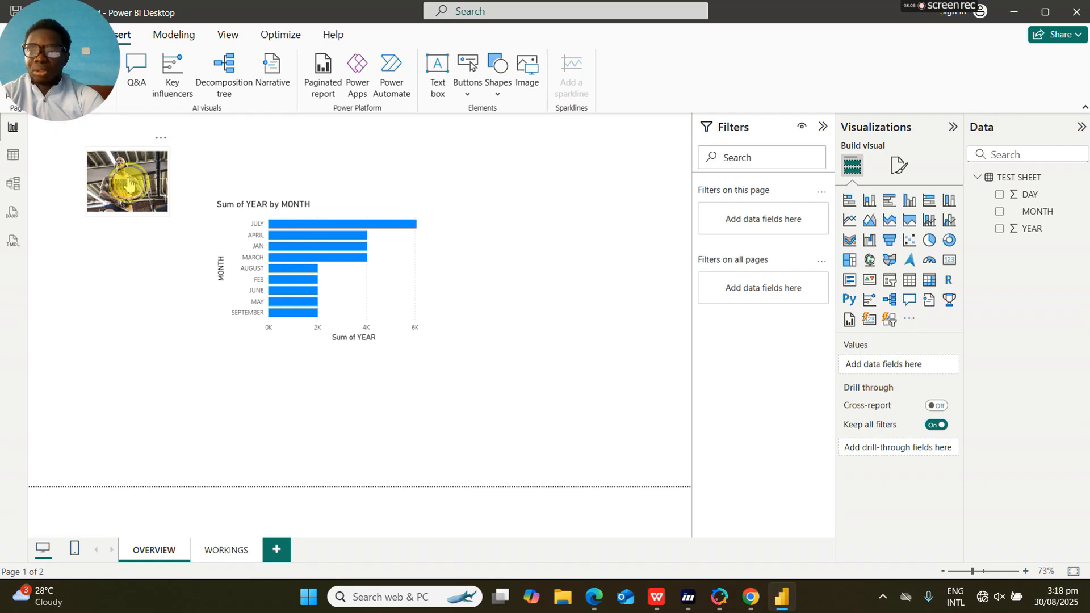
left_click(211, 473)
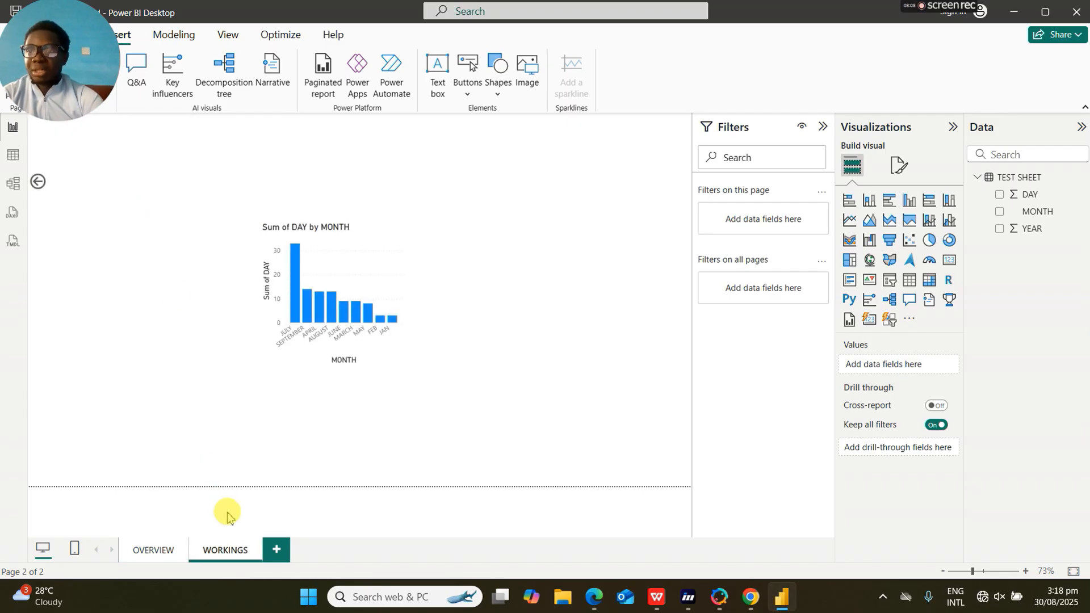
left_click(46, 183, "ctrl")
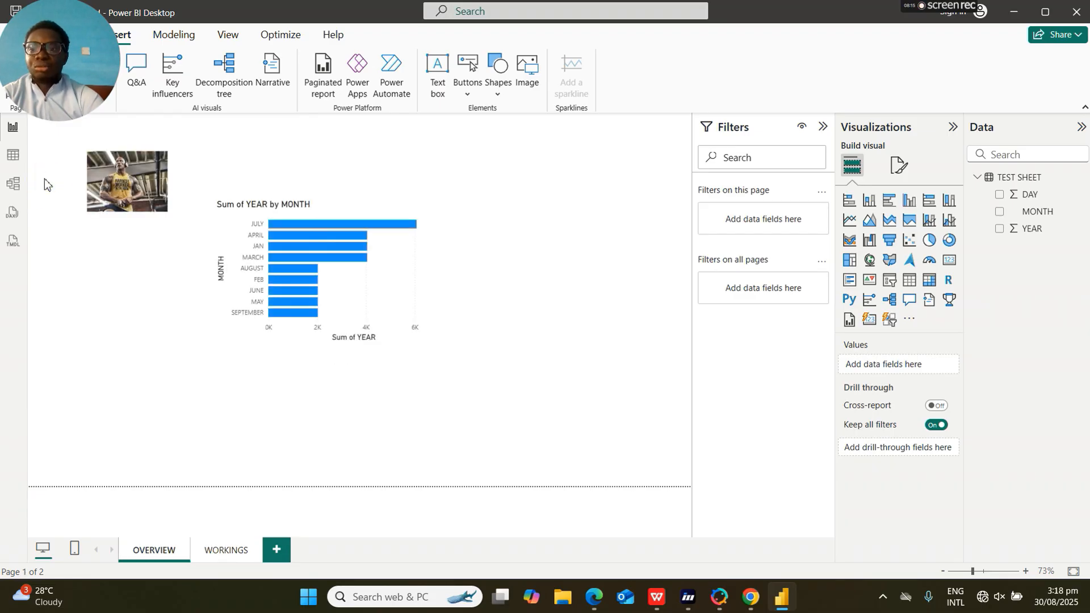
left_click(123, 188, "ctrl")
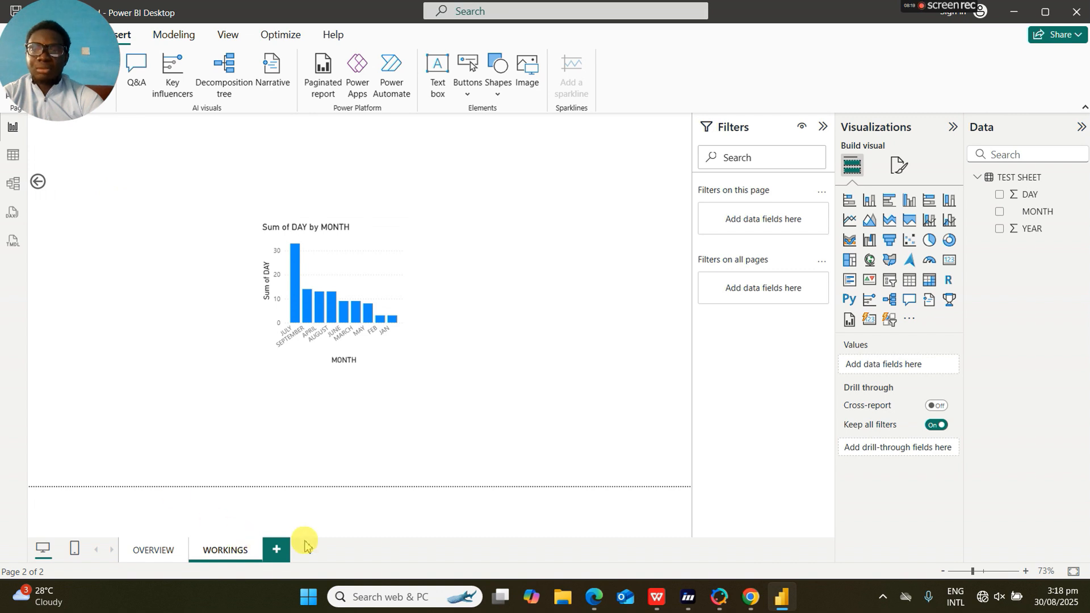
left_click(152, 551)
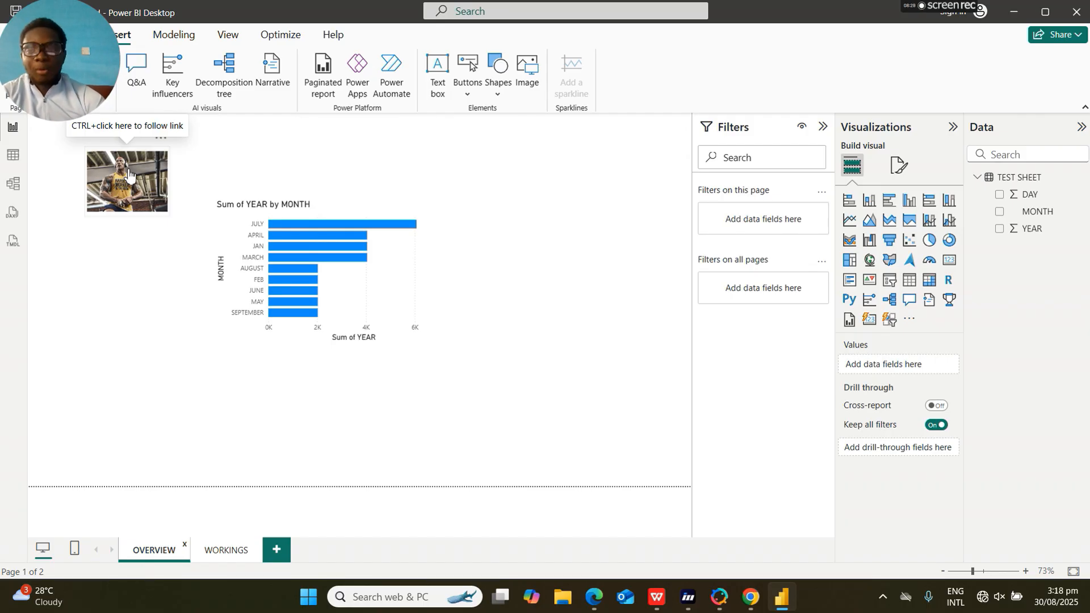
left_click(473, 94)
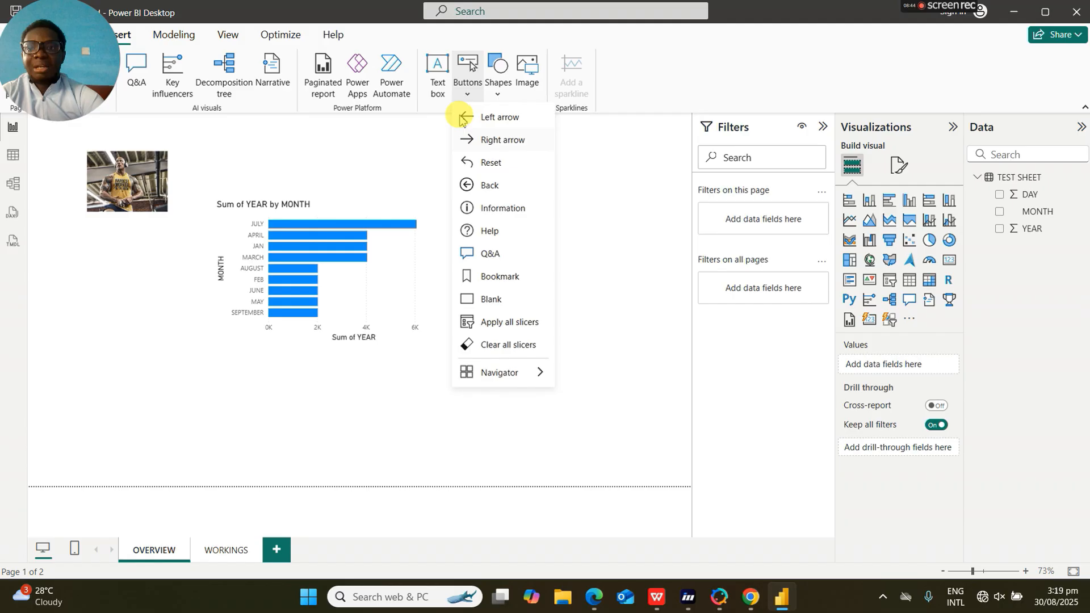
left_click(465, 84)
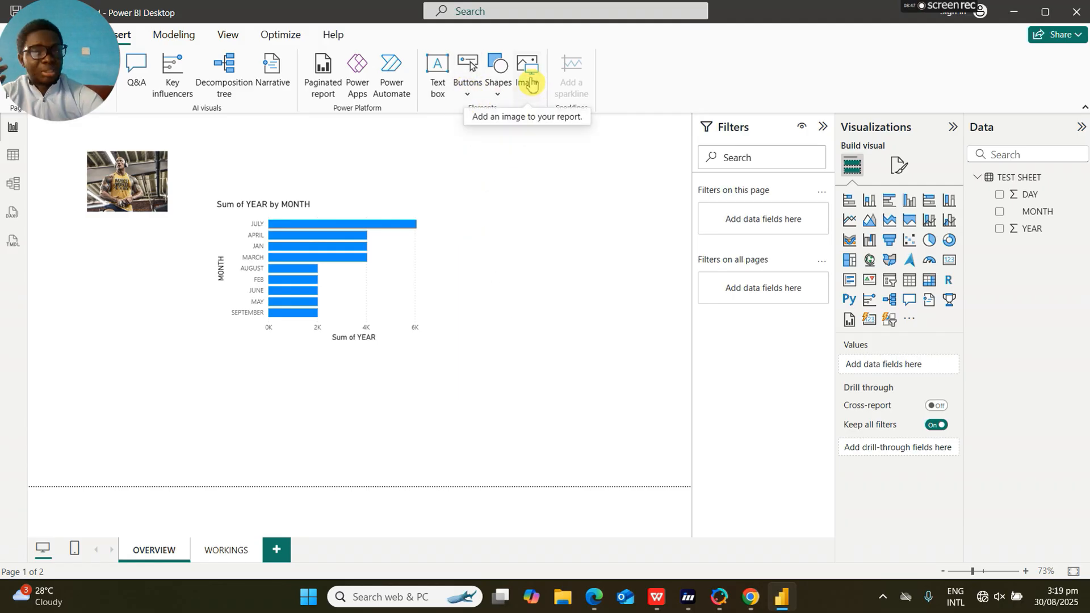